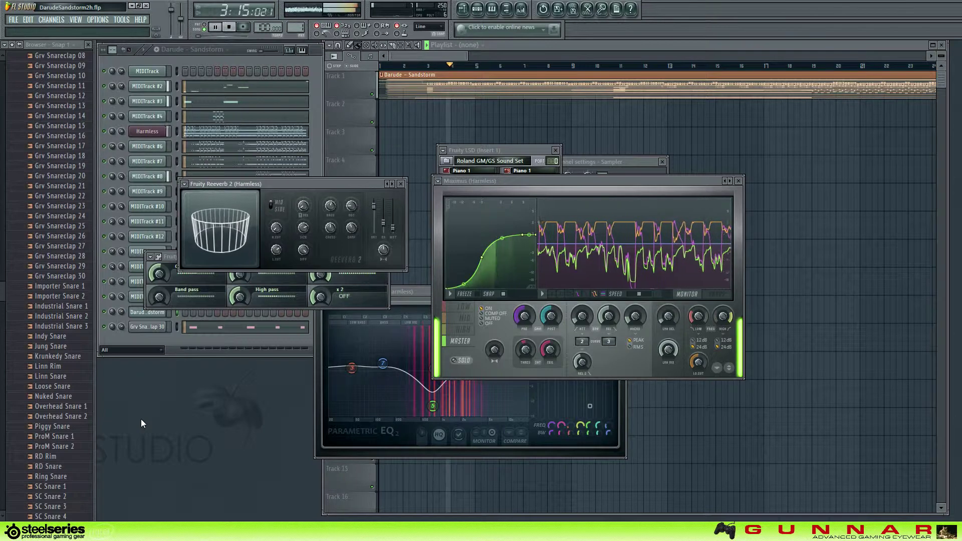
Step: Move the Maximus window clear of the channel rack and open the Harmless channel's notes in the piano roll
{"action": "left_click_drag", "start_coordinate": [486, 188], "coordinate": [658, 223]}
{"action": "left_click", "coordinate": [183, 132]}
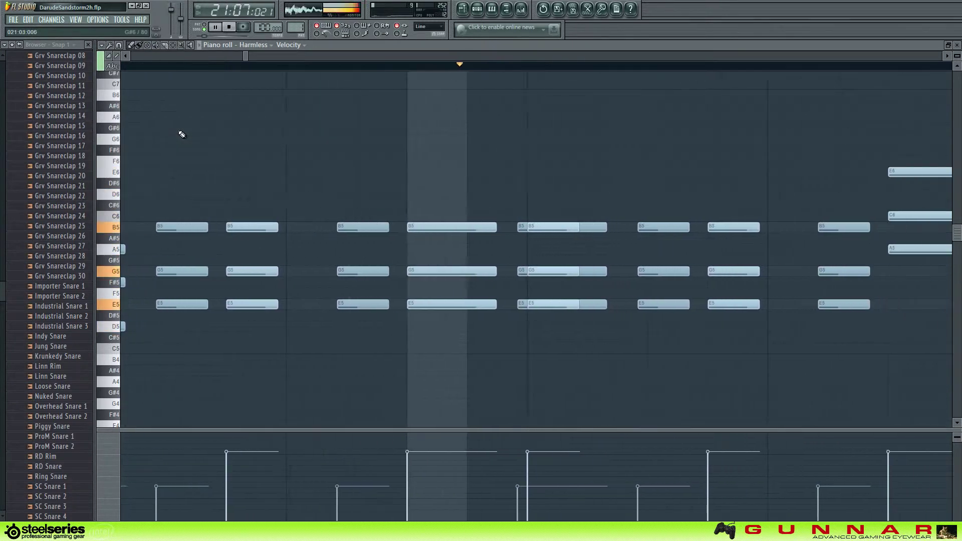
Step: Try a different project tempo during playback, and restore the original tempo
{"action": "left_click_drag", "start_coordinate": [264, 28], "coordinate": [263, 19]}
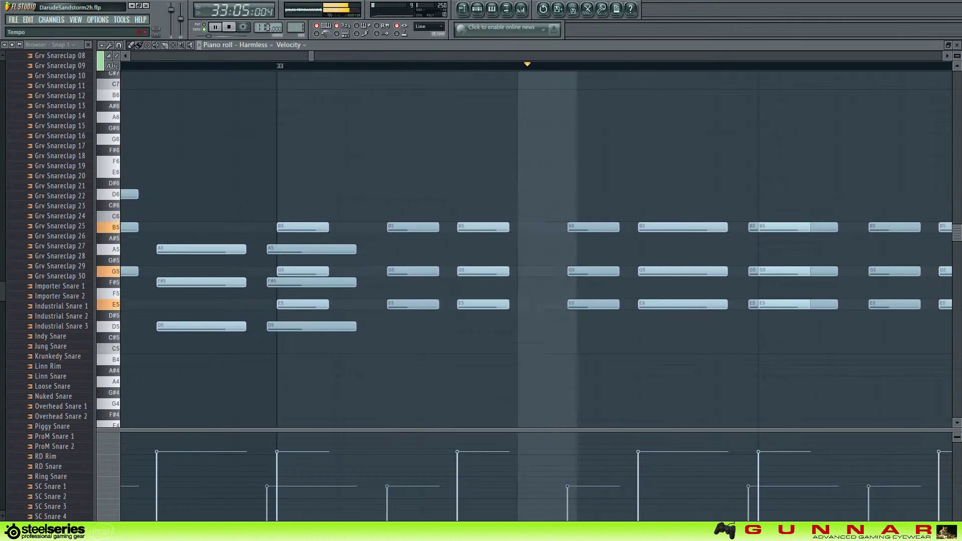
{"action": "left_click_drag", "start_coordinate": [271, 29], "coordinate": [271, 30]}
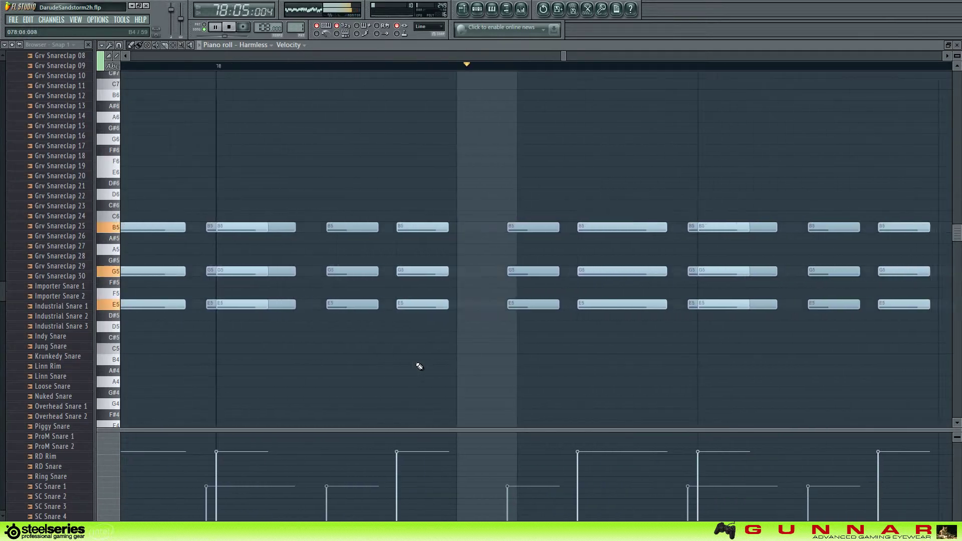
Step: Close the piano roll and examine the notes of the Darude - Sandstorm clip in the playlist during playback
{"action": "left_click", "coordinate": [957, 45]}
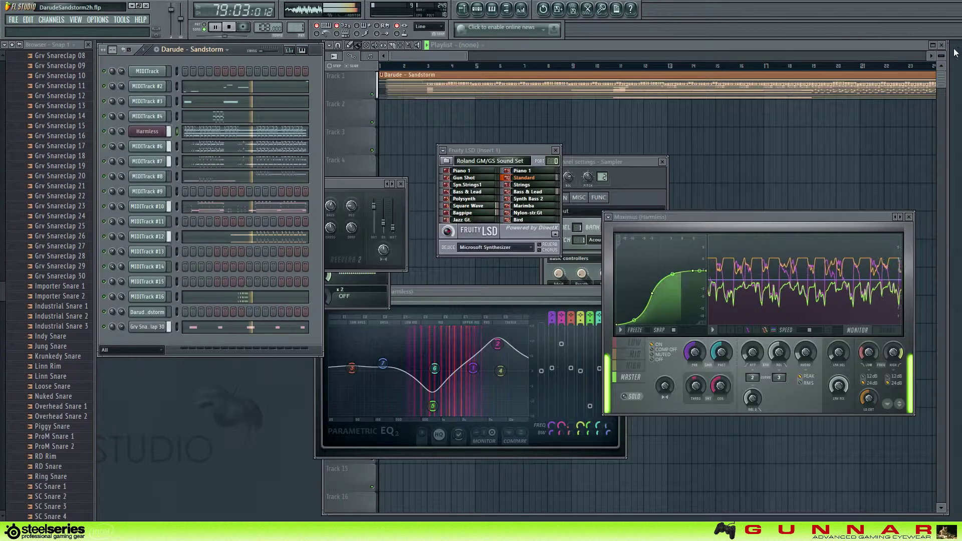
{"action": "left_click", "coordinate": [409, 46]}
{"action": "left_click", "coordinate": [466, 91]}
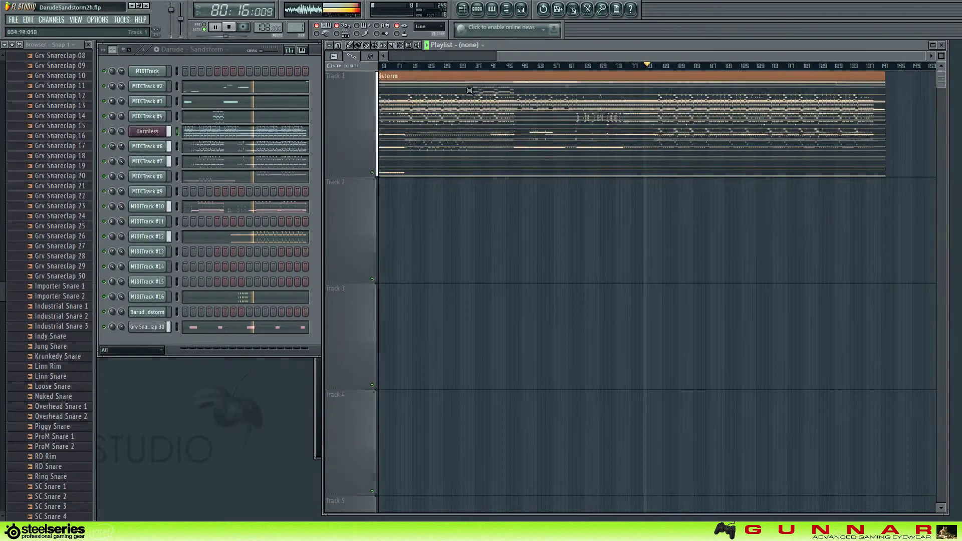
{"action": "left_click", "coordinate": [613, 121]}
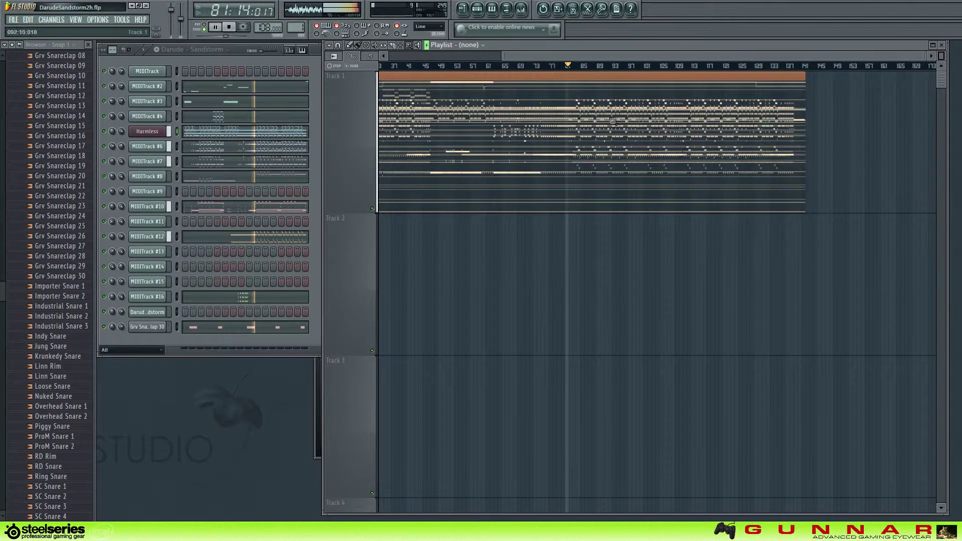
{"action": "left_click_drag", "start_coordinate": [603, 130], "coordinate": [608, 130]}
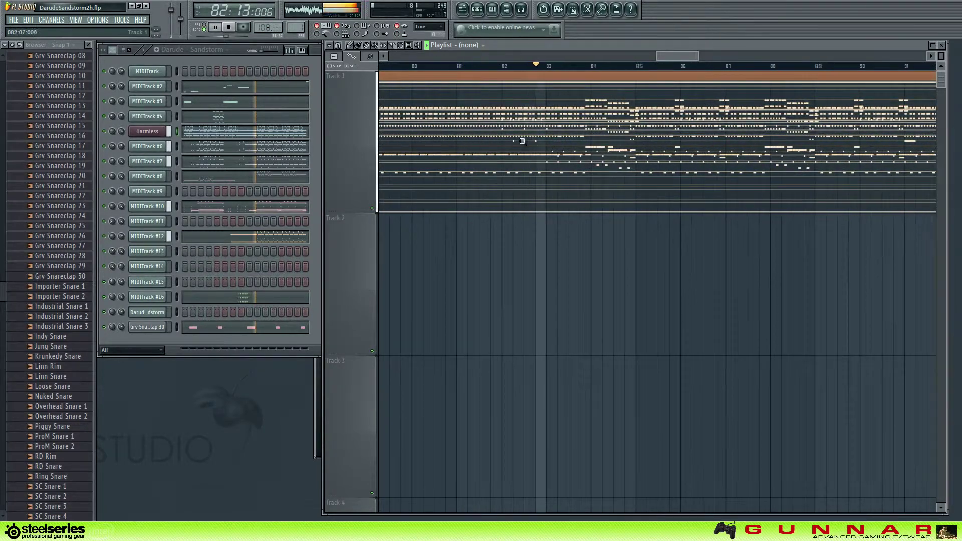
{"action": "left_click_drag", "start_coordinate": [520, 142], "coordinate": [589, 131]}
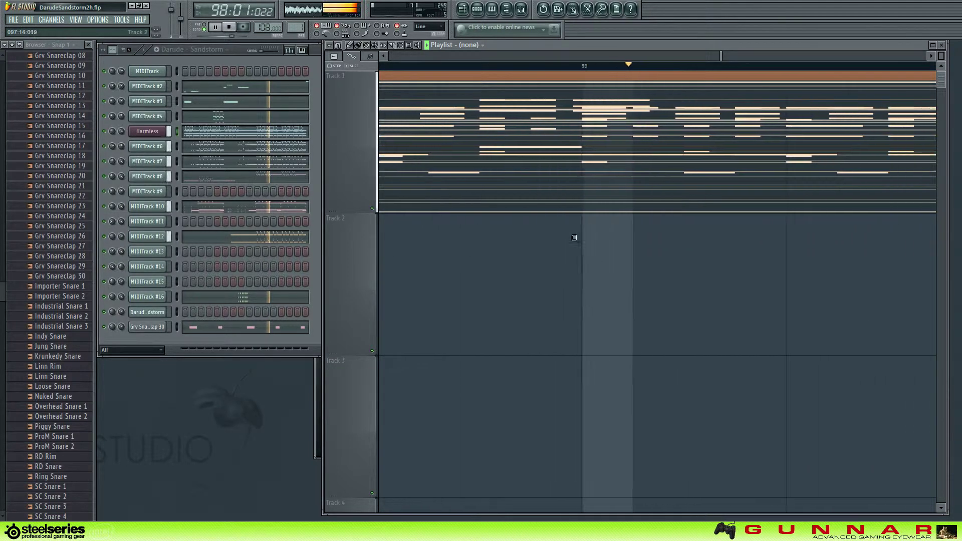
{"action": "left_click", "coordinate": [233, 63]}
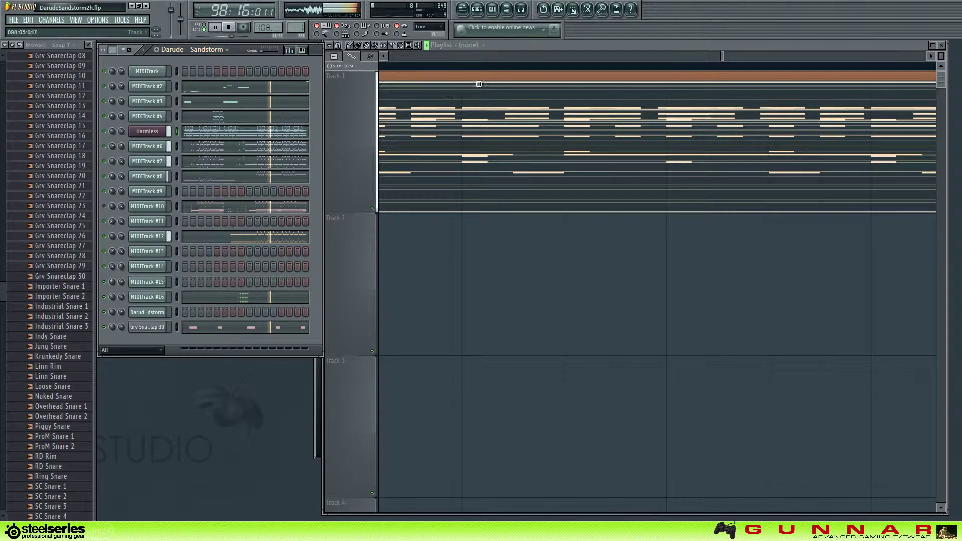
{"action": "left_click", "coordinate": [381, 55]}
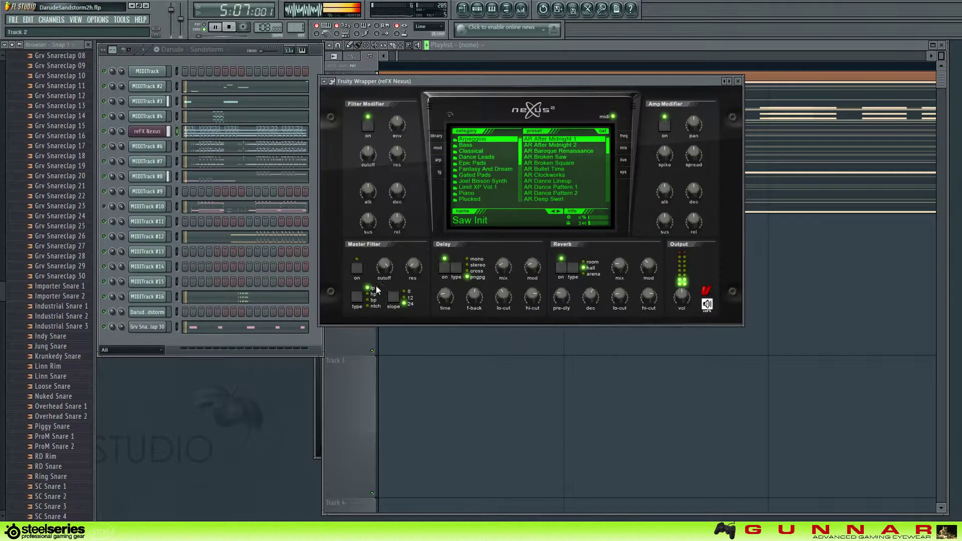
Step: Audition the Nexus preset EBMBassARP_-_01 and the Epic Pads presets PD Fringepad and PD Geneva Swell 2
{"action": "left_click", "coordinate": [474, 182]}
{"action": "left_click", "coordinate": [561, 149]}
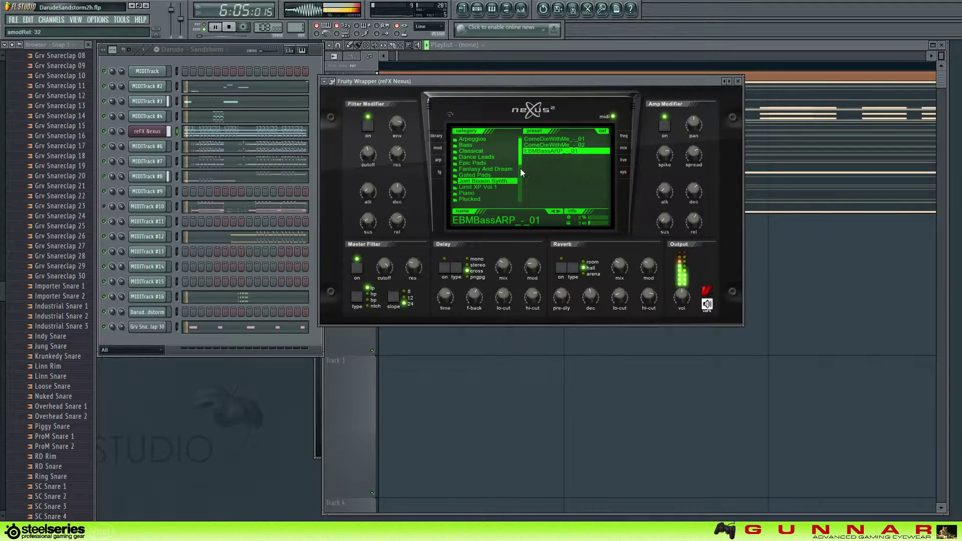
{"action": "left_click", "coordinate": [501, 164]}
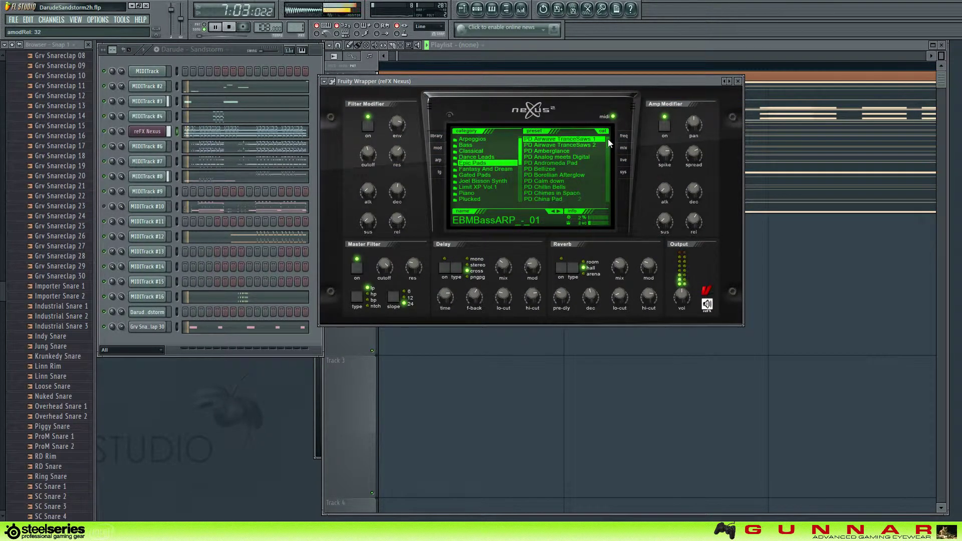
{"action": "left_click_drag", "start_coordinate": [608, 139], "coordinate": [607, 154]}
{"action": "left_click", "coordinate": [591, 168]}
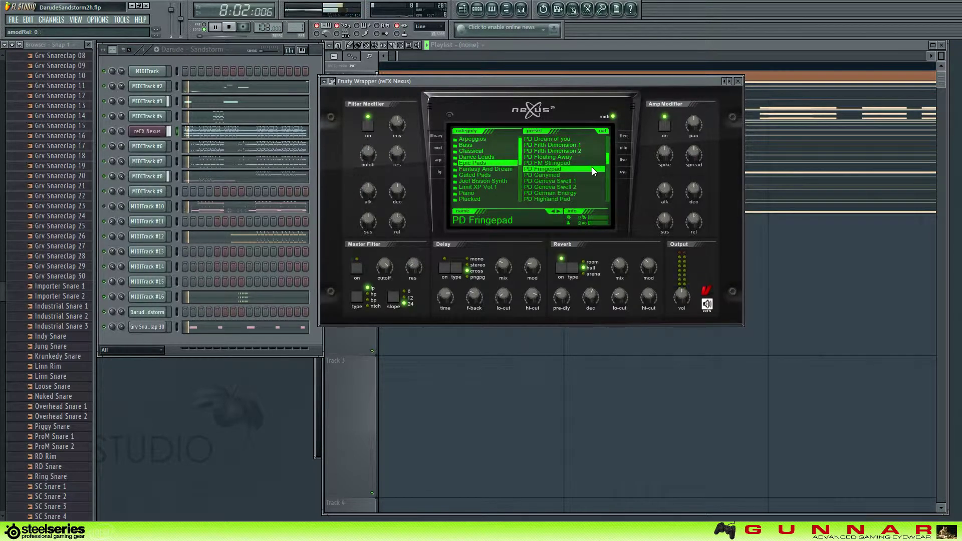
{"action": "left_click", "coordinate": [590, 182]}
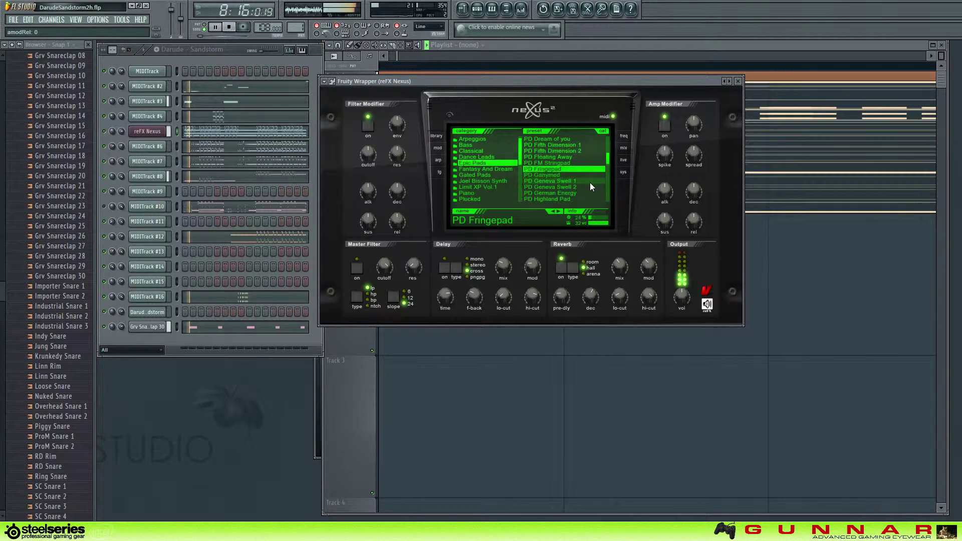
{"action": "left_click", "coordinate": [586, 186]}
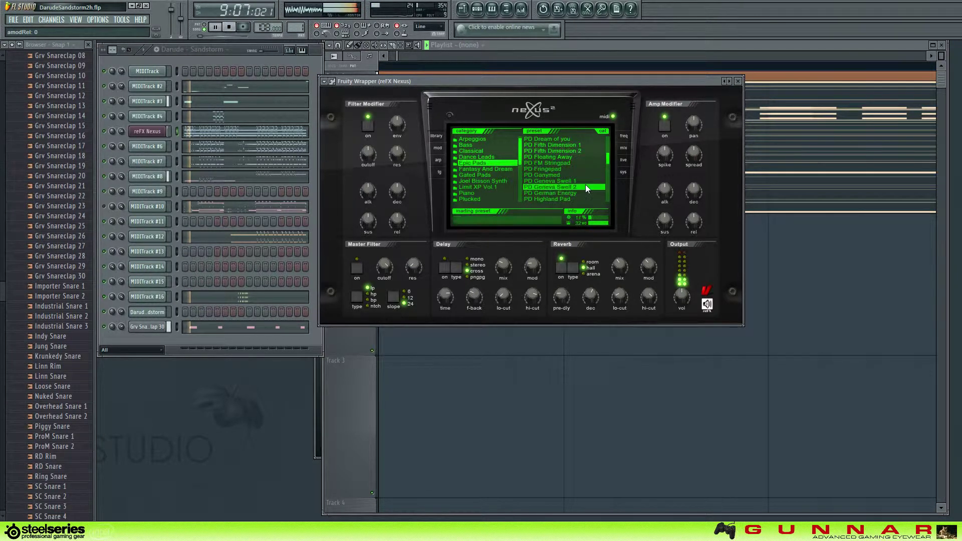
Step: Audition the Gated Pads presets TG Gated Split, TG 4 LayerGate and TG Back to the Roots in Nexus
{"action": "left_click", "coordinate": [499, 175]}
{"action": "left_click", "coordinate": [551, 181]}
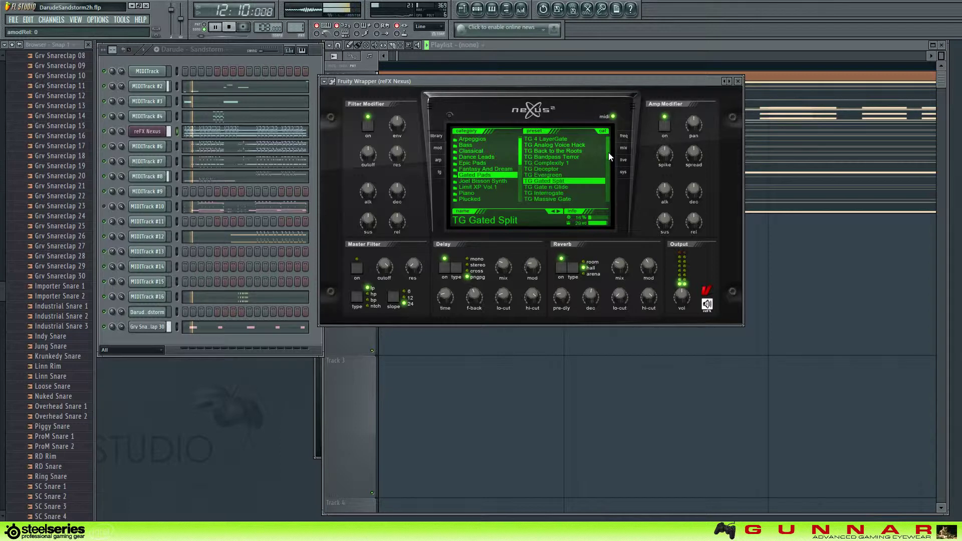
{"action": "left_click", "coordinate": [573, 140]}
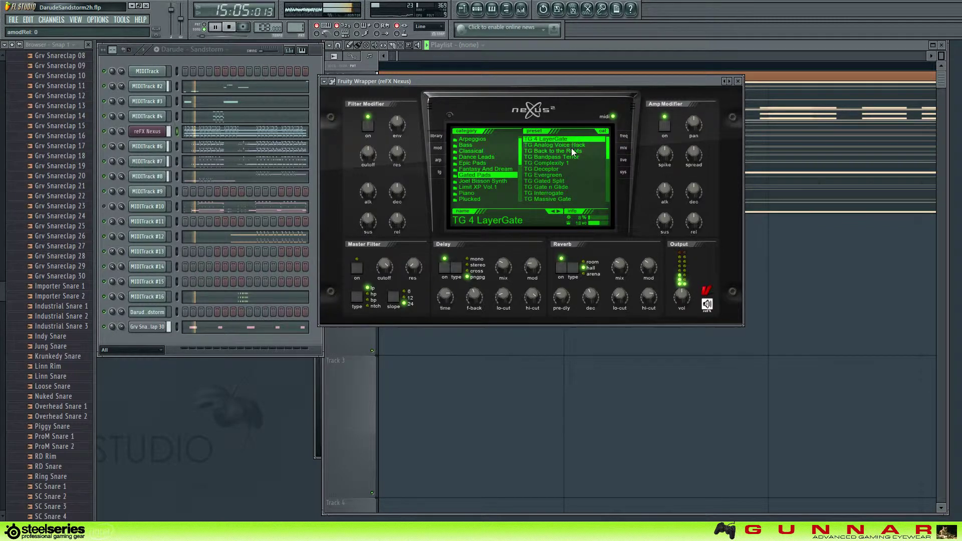
{"action": "left_click", "coordinate": [576, 152]}
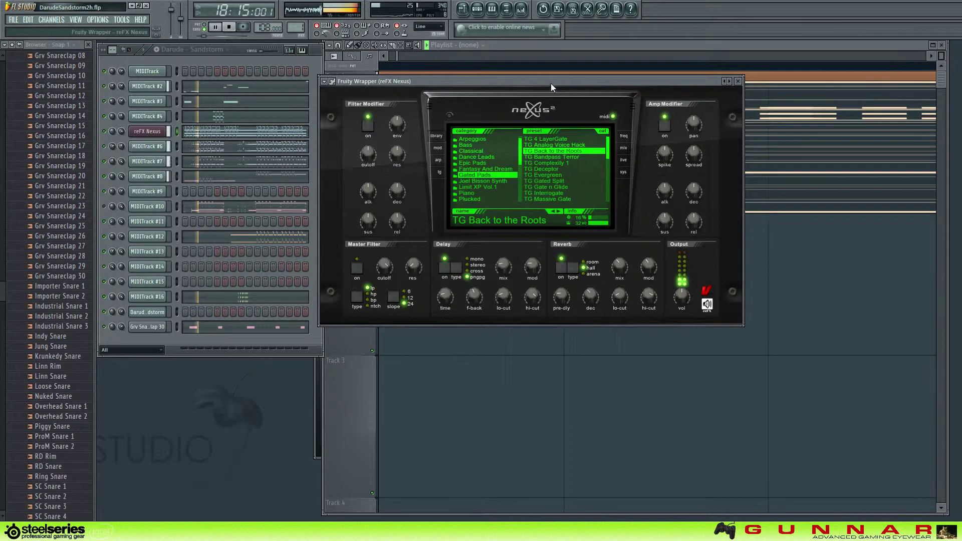
Step: Move the Nexus window lower and audition the Gated Pads presets TG 4 LayerGate, TG Analog Voice Hack and TG Sequenced 6
{"action": "left_click_drag", "start_coordinate": [551, 87], "coordinate": [615, 214]}
{"action": "left_click", "coordinate": [631, 267]}
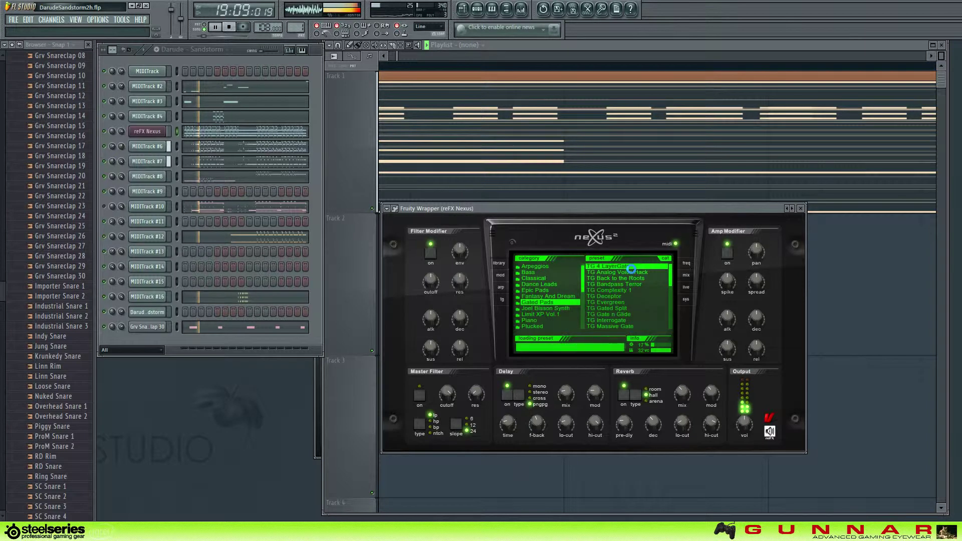
{"action": "left_click", "coordinate": [631, 272]}
{"action": "left_click_drag", "start_coordinate": [671, 277], "coordinate": [672, 303]}
{"action": "left_click", "coordinate": [646, 302]}
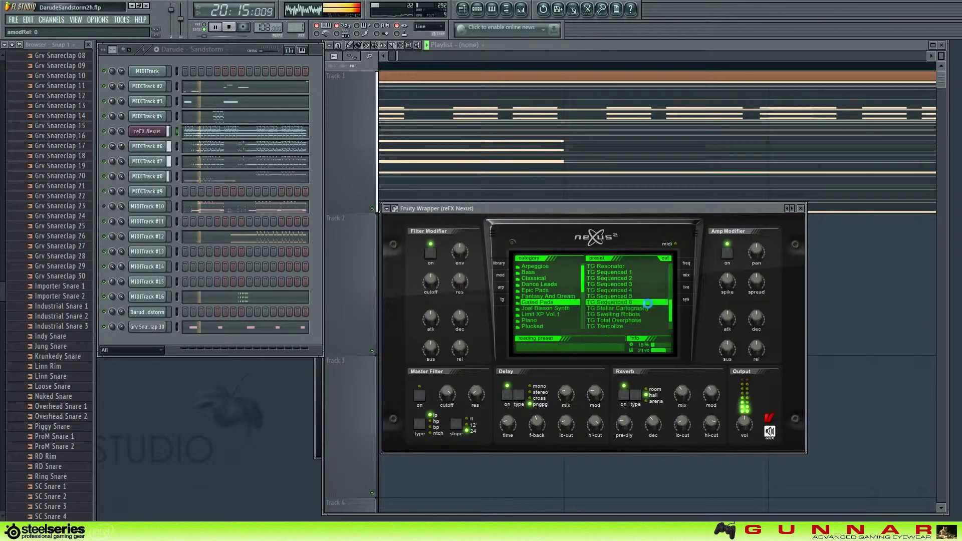
Step: Audition the Limit XP Vol 1 presets Lead Sharp, Lead Epidemic, Lead Gladiator, Lead Little Bell, Lead Pursuite and Limit Trap Pluck 4
{"action": "left_click", "coordinate": [557, 314]}
{"action": "left_click", "coordinate": [620, 303]}
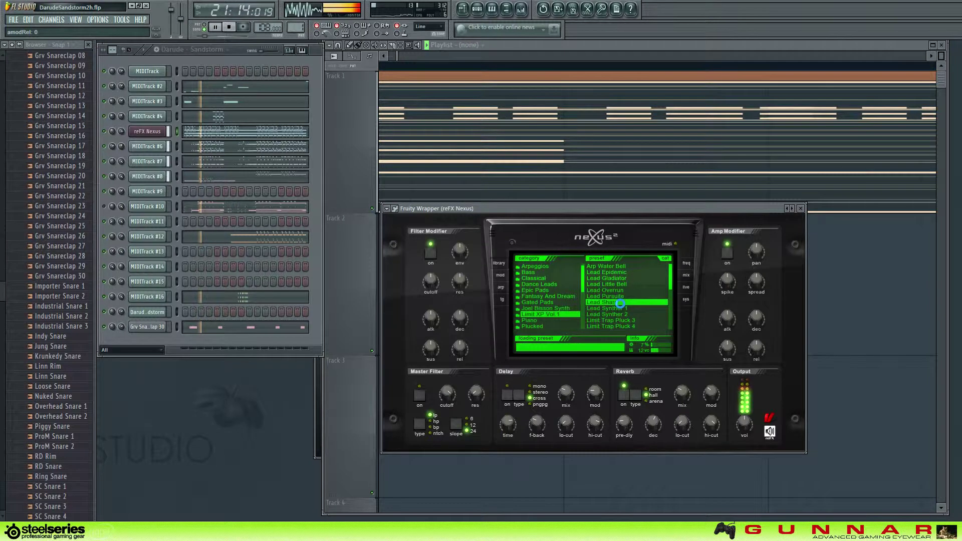
{"action": "left_click", "coordinate": [626, 274]}
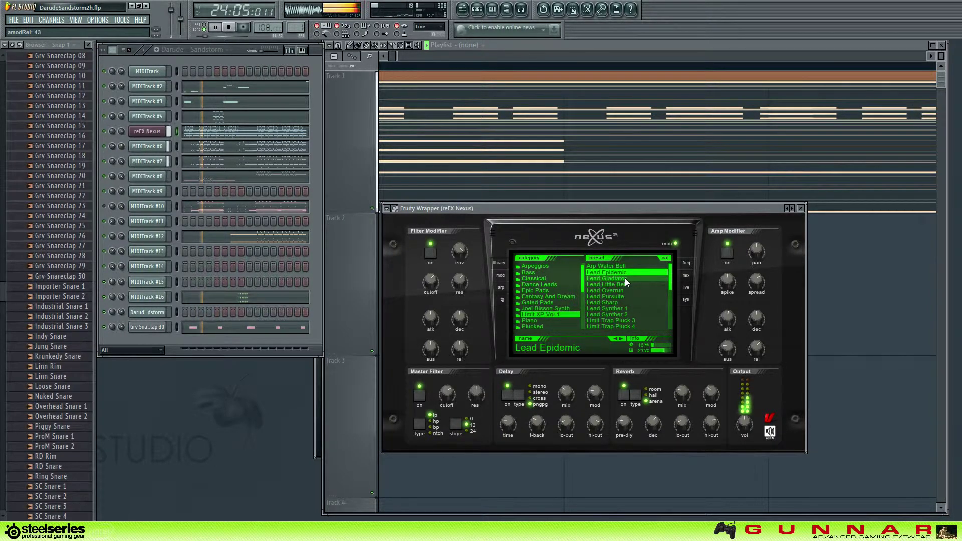
{"action": "left_click", "coordinate": [626, 280]}
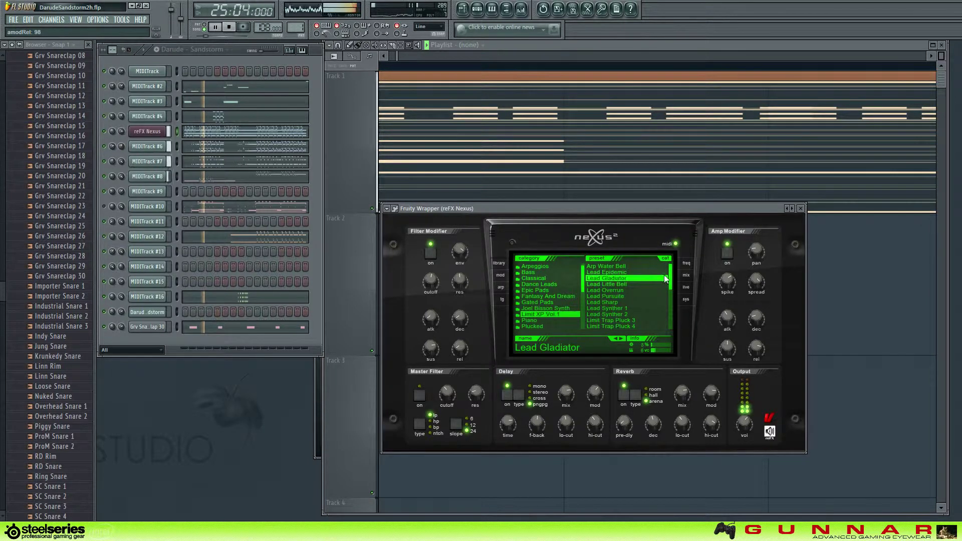
{"action": "left_click", "coordinate": [636, 285]}
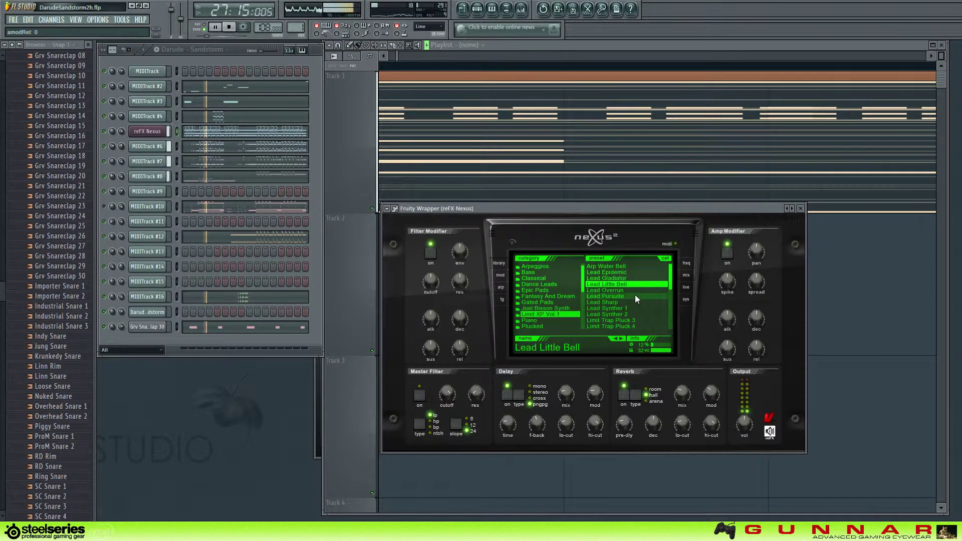
{"action": "left_click", "coordinate": [635, 295]}
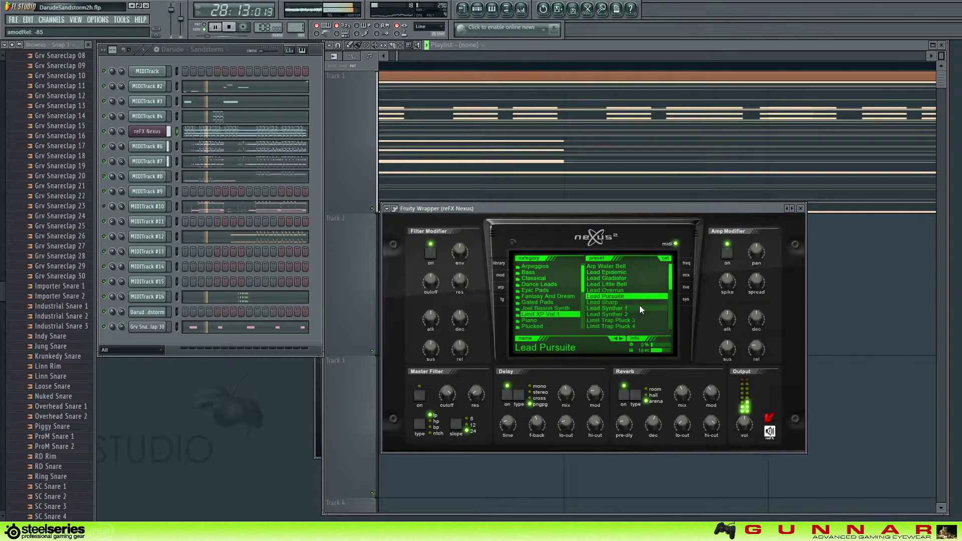
{"action": "left_click", "coordinate": [640, 326]}
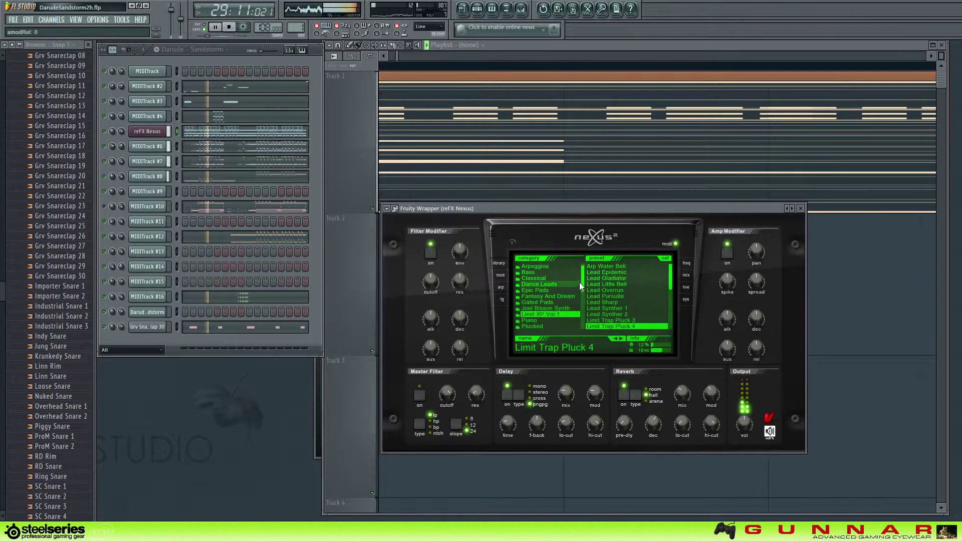
Step: Audition the String Buster and Piano Destroyer presets further down the Limit XP Vol 1 category
{"action": "left_click_drag", "start_coordinate": [582, 281], "coordinate": [582, 294]}
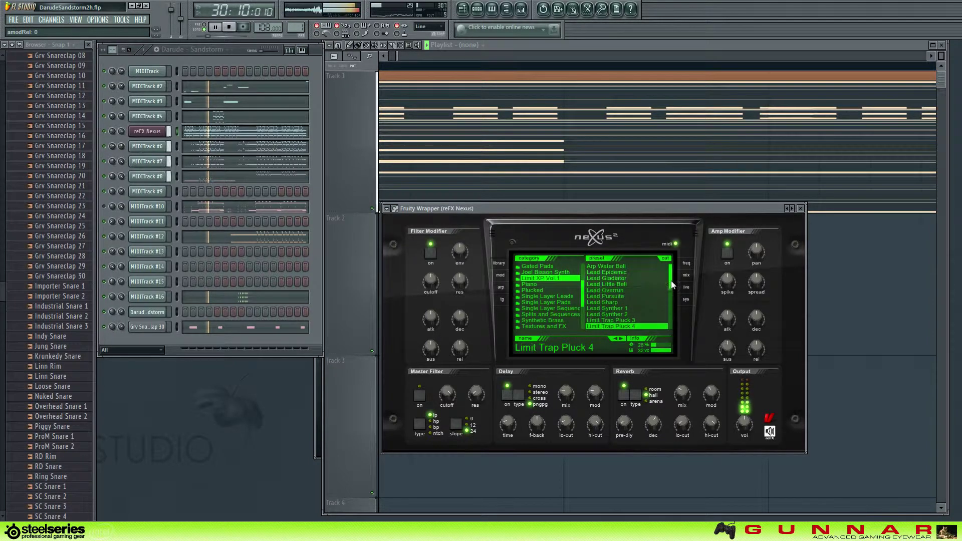
{"action": "left_click_drag", "start_coordinate": [672, 286], "coordinate": [671, 321]}
{"action": "left_click", "coordinate": [621, 303]}
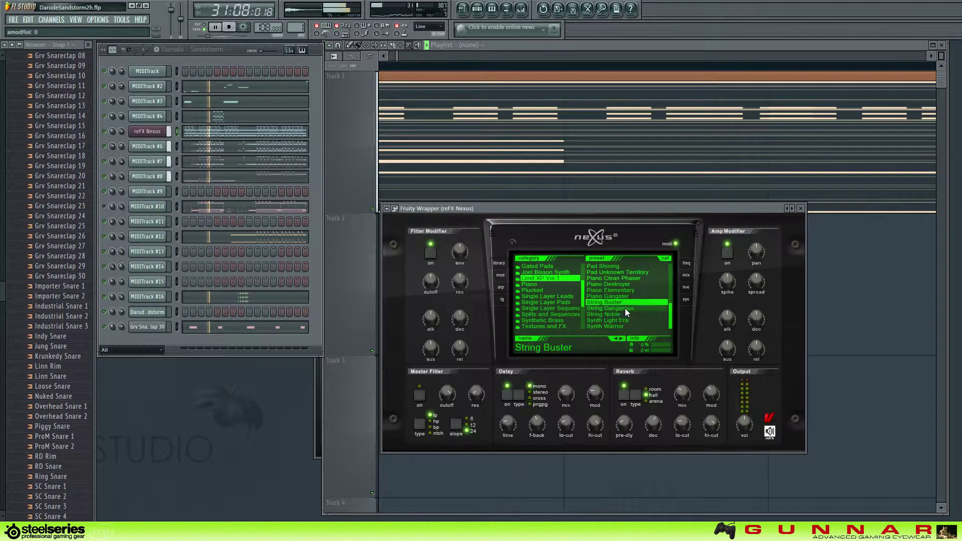
{"action": "left_click", "coordinate": [624, 284]}
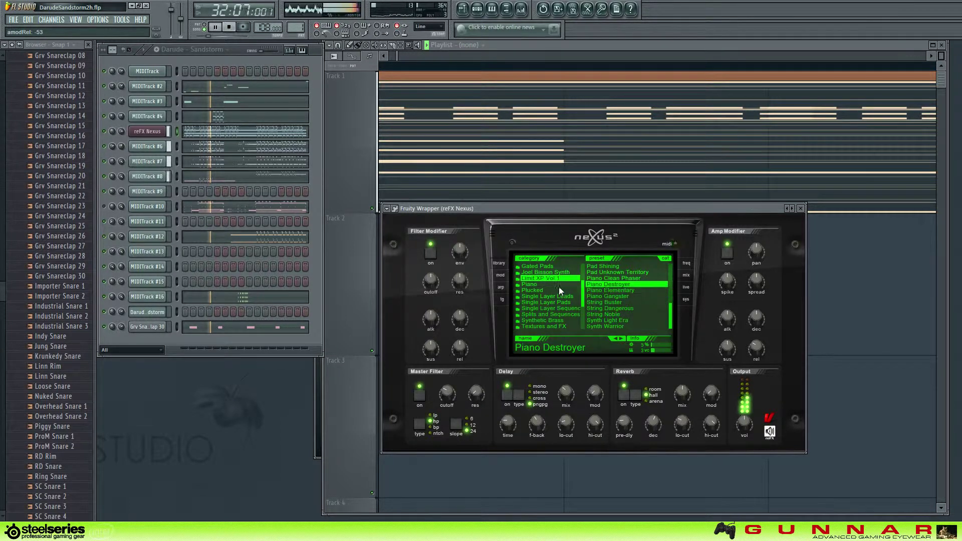
Step: Audition the Piano category presets PN Ballad Epiano 2, PN Ballad Grand Piano and PN FM Piano
{"action": "left_click", "coordinate": [558, 286]}
{"action": "left_click", "coordinate": [644, 279]}
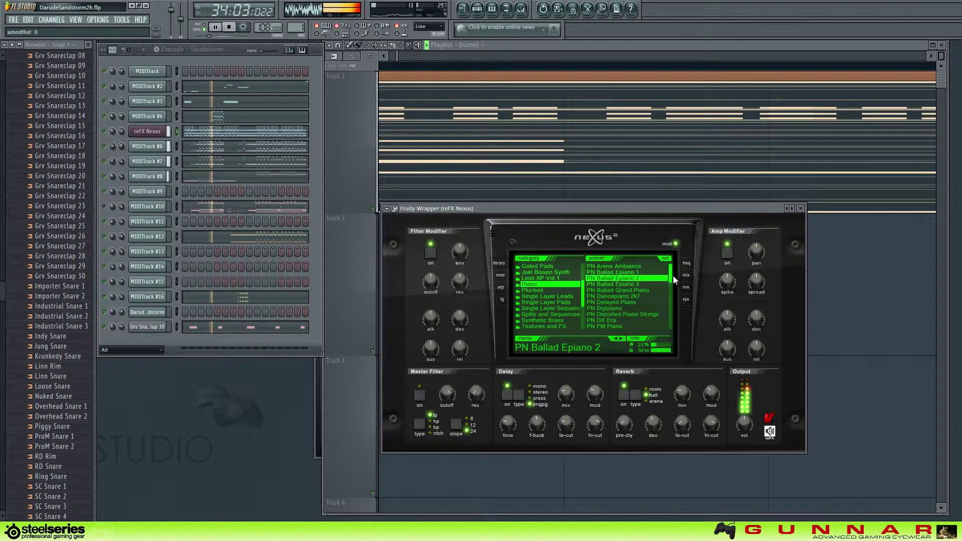
{"action": "left_click", "coordinate": [644, 290]}
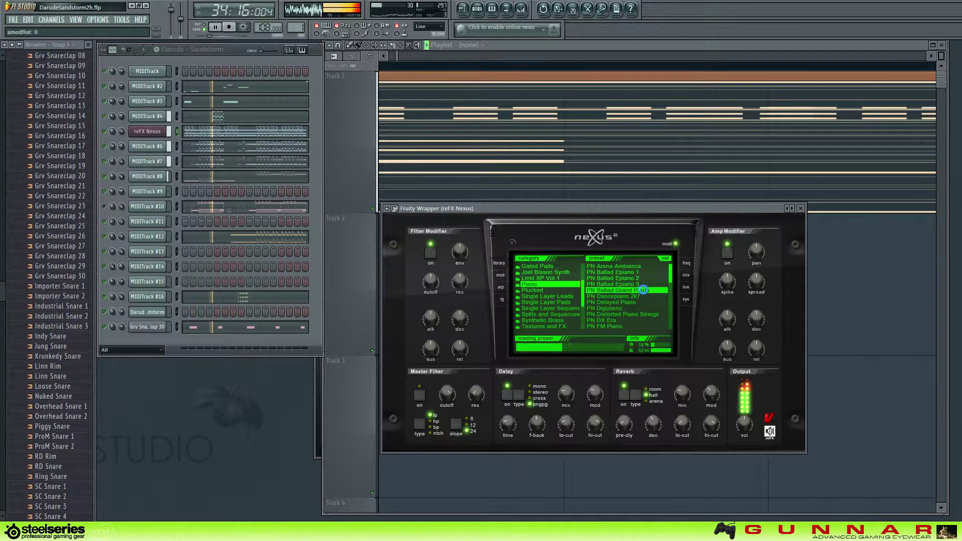
{"action": "left_click", "coordinate": [605, 326]}
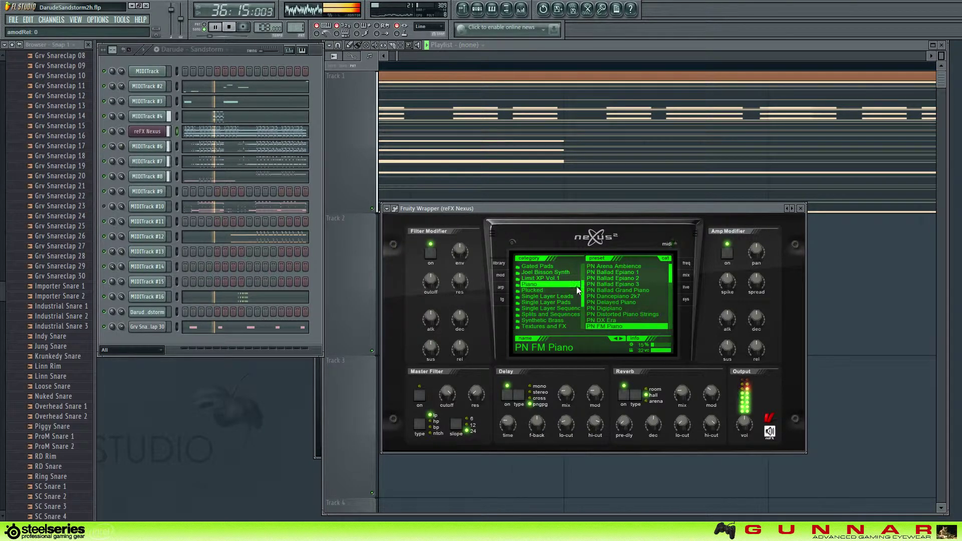
Step: Audition XP Virus TI Polar 2 presets including AR Morning Sun a and PD Virus Pad e, and load PD Sensation Black
{"action": "scroll", "coordinate": [551, 301], "scroll_direction": "down", "scroll_amount": 3}
{"action": "left_click", "coordinate": [569, 308]}
{"action": "left_click", "coordinate": [622, 308]}
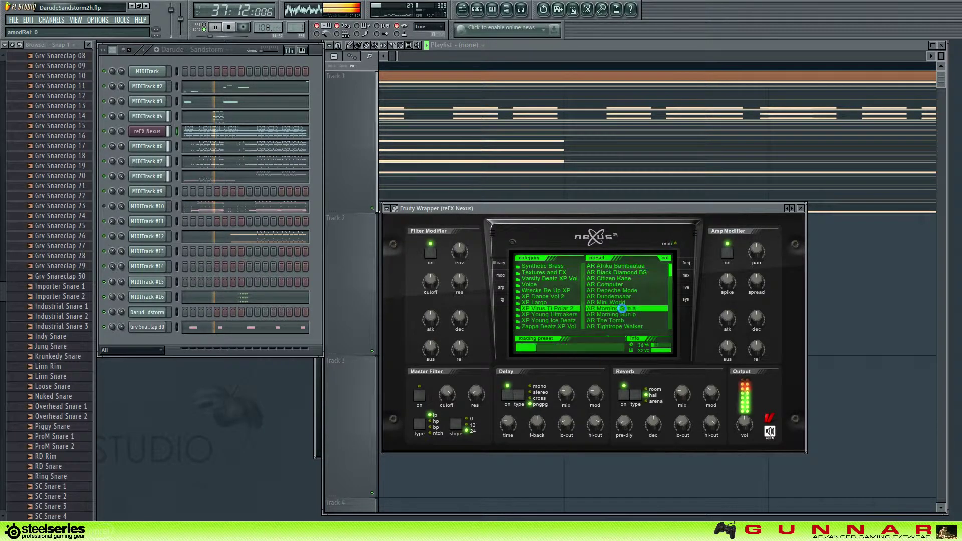
{"action": "left_click_drag", "start_coordinate": [670, 272], "coordinate": [670, 314]}
{"action": "left_click", "coordinate": [622, 278]}
{"action": "left_click", "coordinate": [653, 314]}
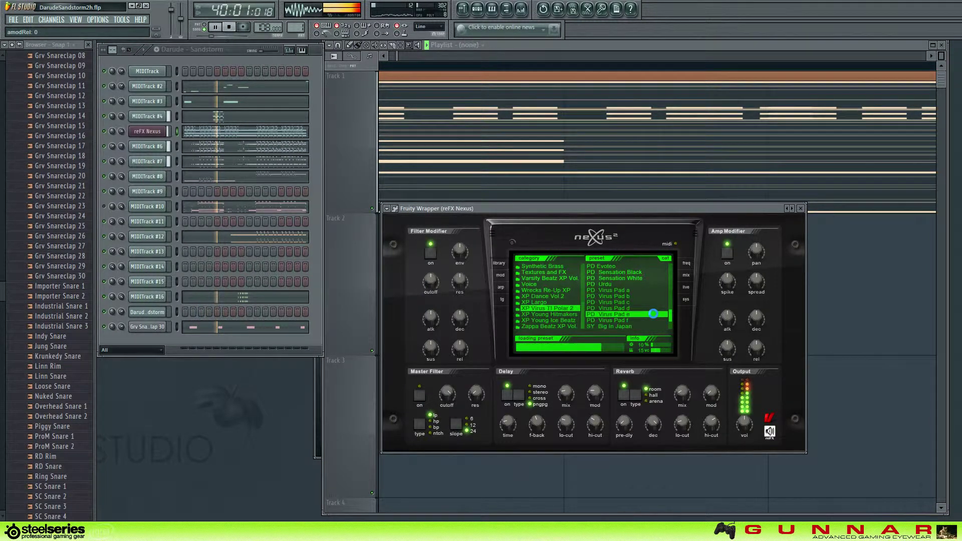
{"action": "left_click", "coordinate": [643, 272]}
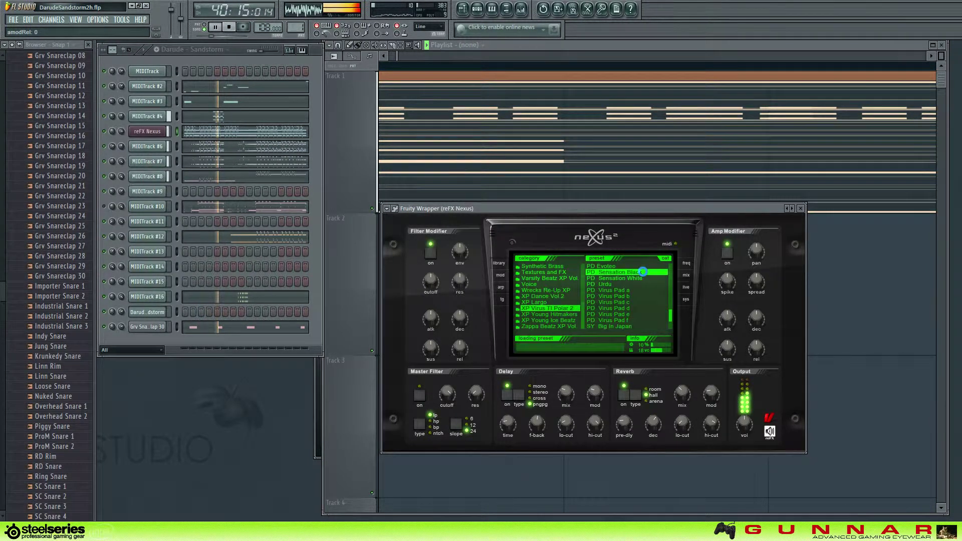
Step: Audition PD Virus Pad f, followed by the XP Young Hitmakers presets YHM LD Schreeching, YHM PD Cloud 9 and YHM PD Cloud 10
{"action": "left_click", "coordinate": [635, 321]}
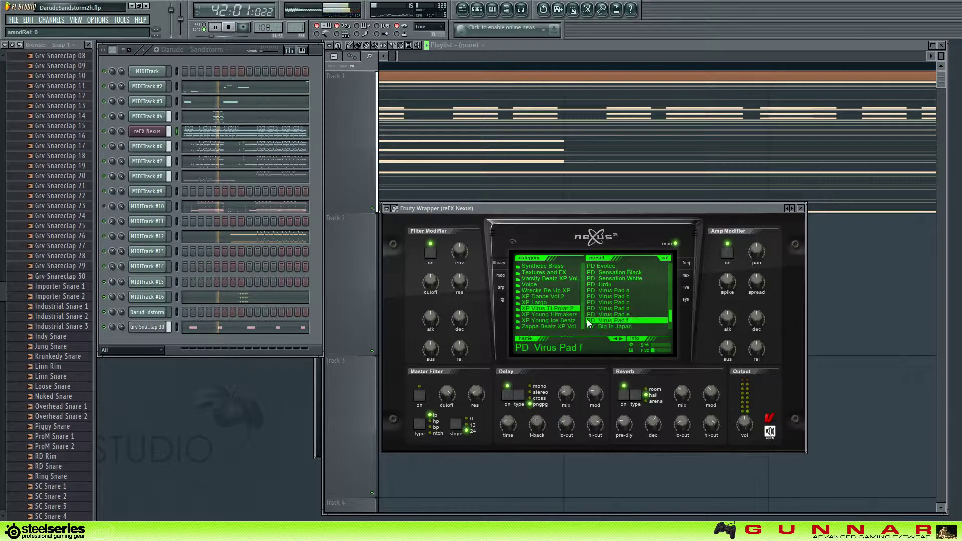
{"action": "left_click", "coordinate": [559, 315]}
{"action": "left_click", "coordinate": [616, 308]}
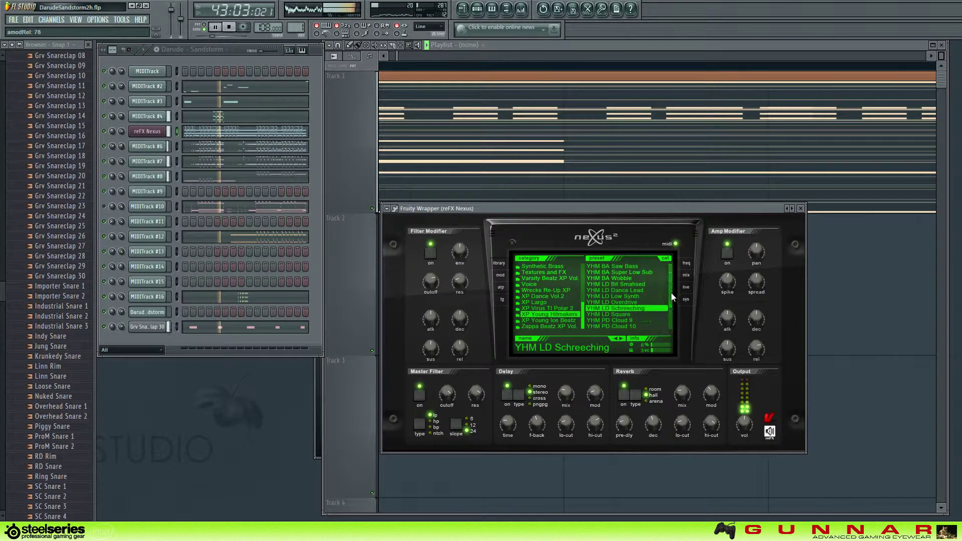
{"action": "scroll", "coordinate": [673, 293], "scroll_direction": "down", "scroll_amount": 5}
{"action": "left_click", "coordinate": [642, 314]}
{"action": "left_click", "coordinate": [633, 290]}
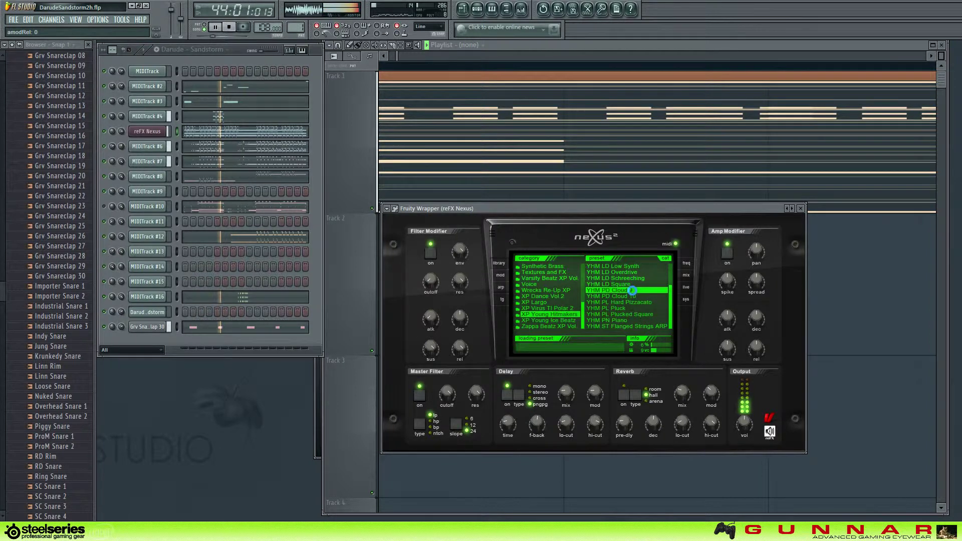
{"action": "left_click", "coordinate": [631, 296]}
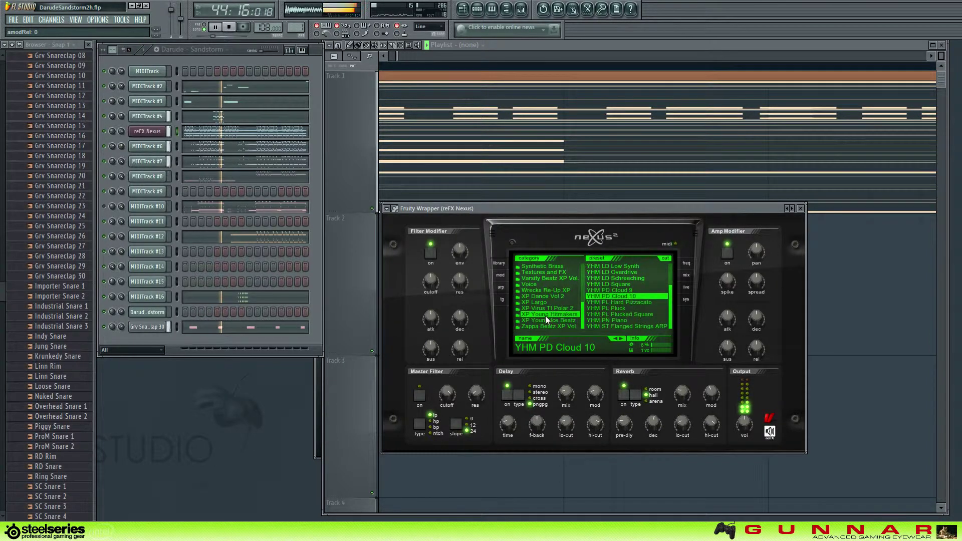
Step: Audition the XP Young Ice Beatz presets YIB Sub and YIB Pop Piano, and close the Nexus window
{"action": "left_click", "coordinate": [546, 321]}
{"action": "left_click", "coordinate": [617, 279]}
{"action": "left_click", "coordinate": [619, 272]}
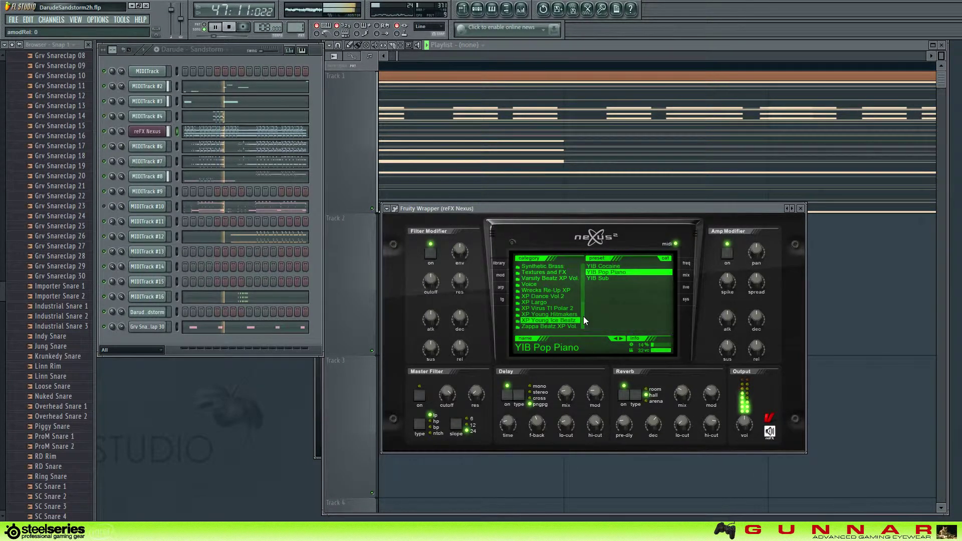
{"action": "left_click", "coordinate": [801, 210]}
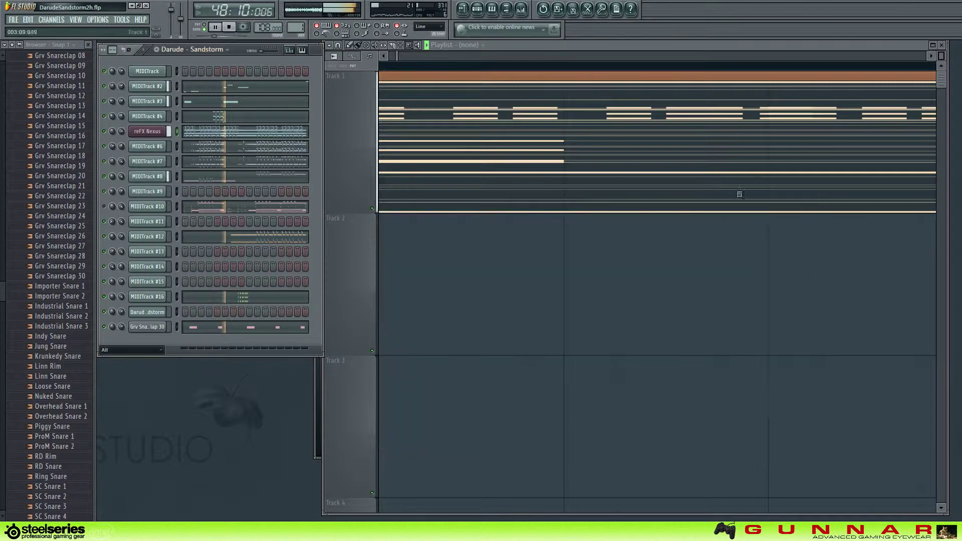
Step: Replay the song from the beginning and save the project as the new version DarudeSandstorm2i.flp
{"action": "left_click", "coordinate": [396, 58]}
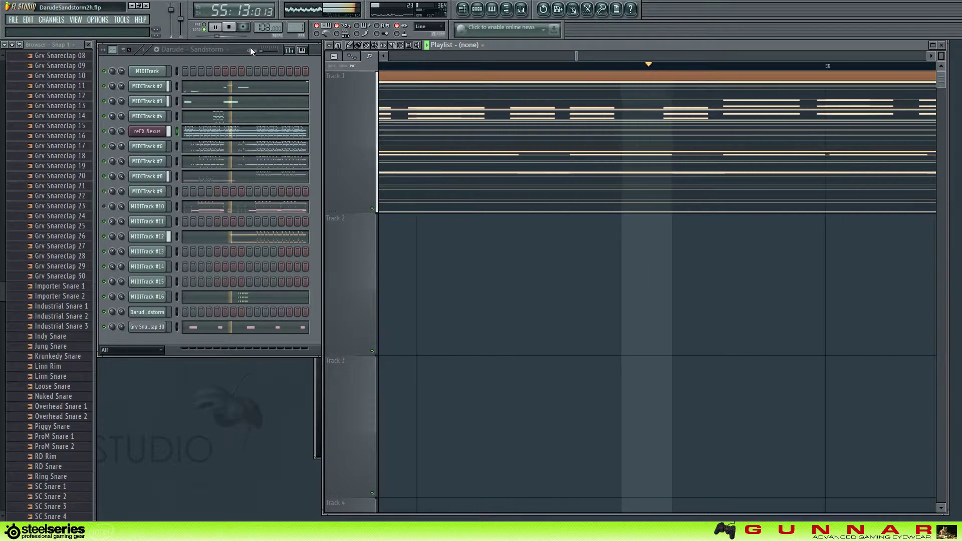
{"action": "left_click", "coordinate": [228, 27]}
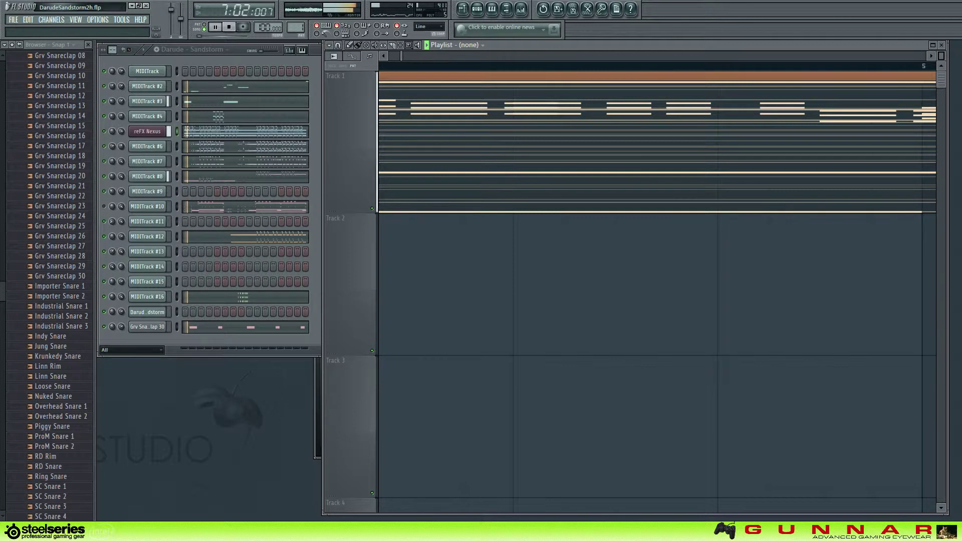
{"action": "key", "text": "Return"}
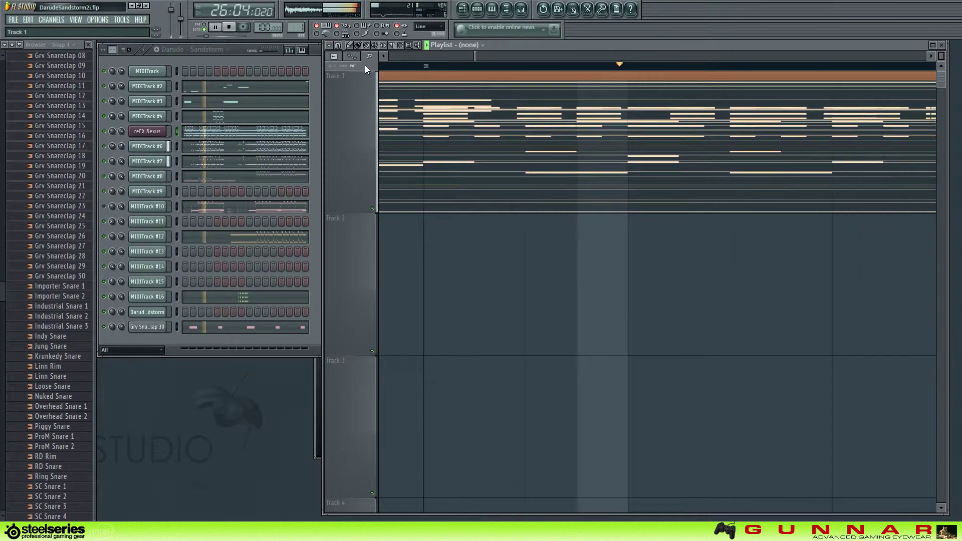
Step: Try Harmor in place of reFX Nexus on the melody channel, and replace it with WASP XT
{"action": "left_click", "coordinate": [160, 133]}
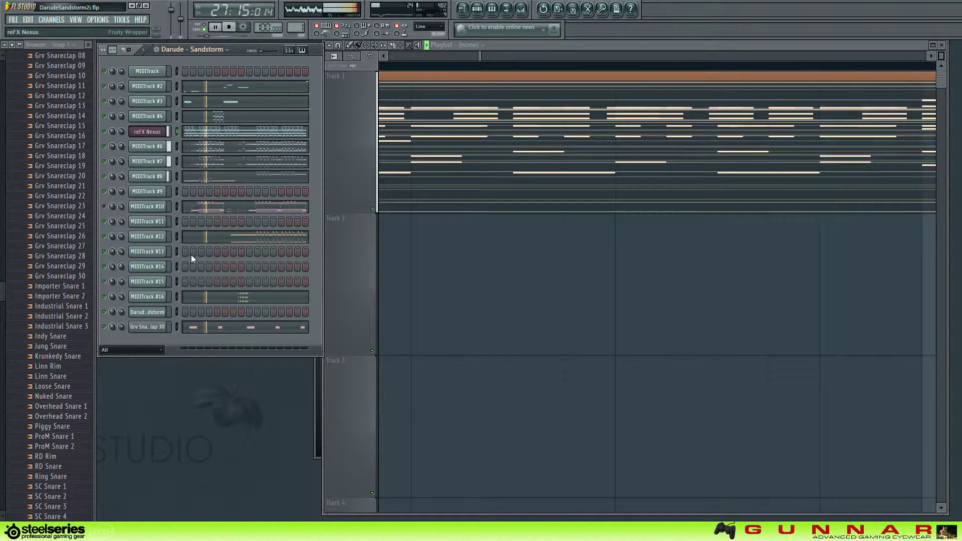
{"action": "left_click", "coordinate": [265, 411]}
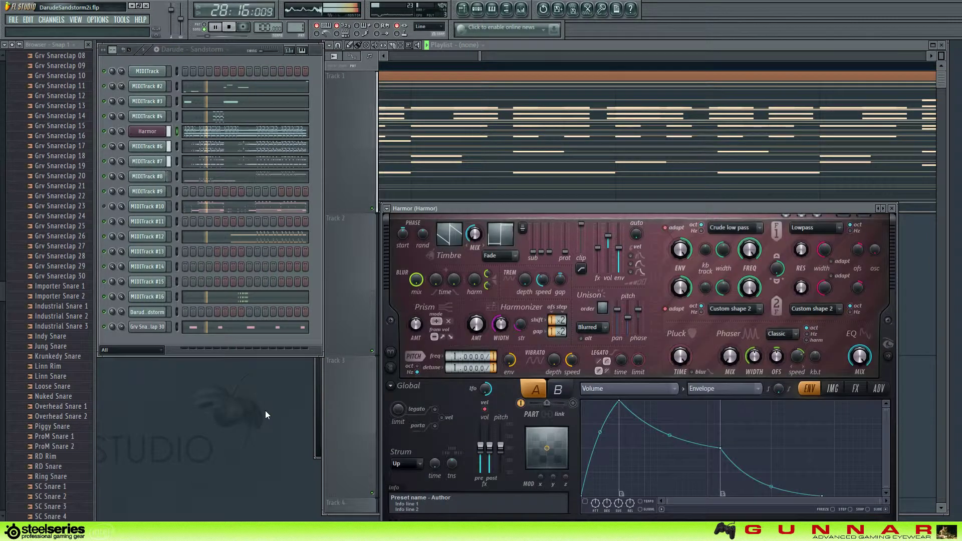
{"action": "left_click", "coordinate": [159, 134]}
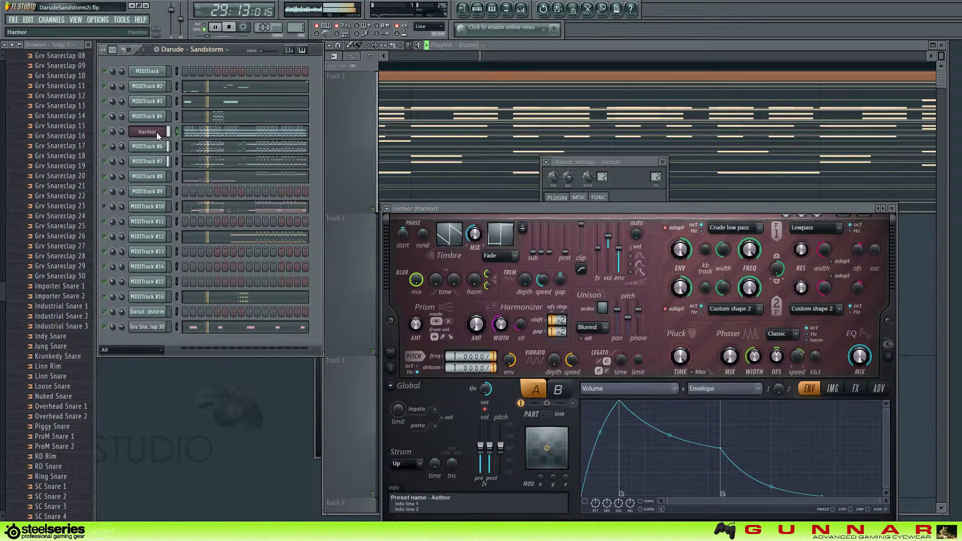
{"action": "left_click", "coordinate": [335, 107]}
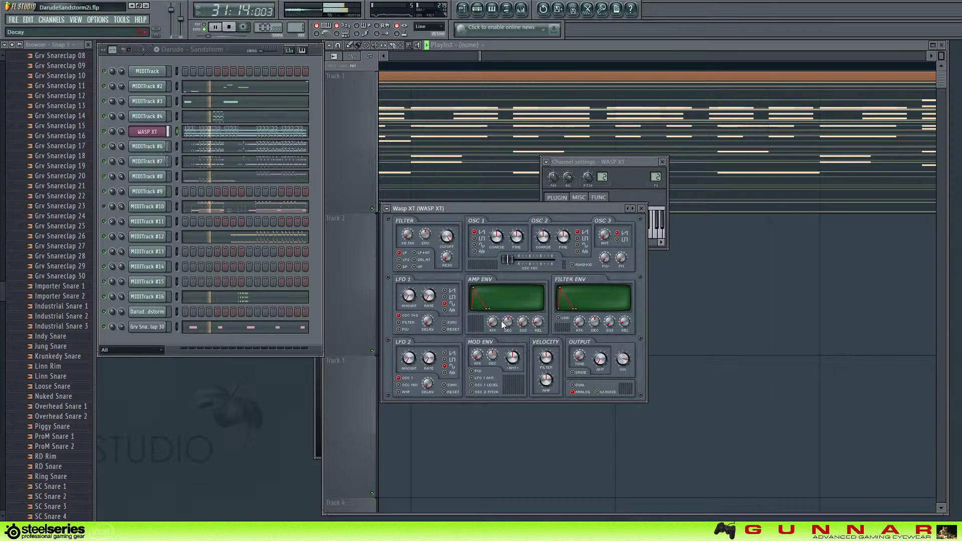
Step: Lengthen the attack and decay of WASP XT's amp and filter envelopes, and turn on the filter envelope's link option
{"action": "scroll", "coordinate": [499, 322], "scroll_direction": "up", "scroll_amount": 3}
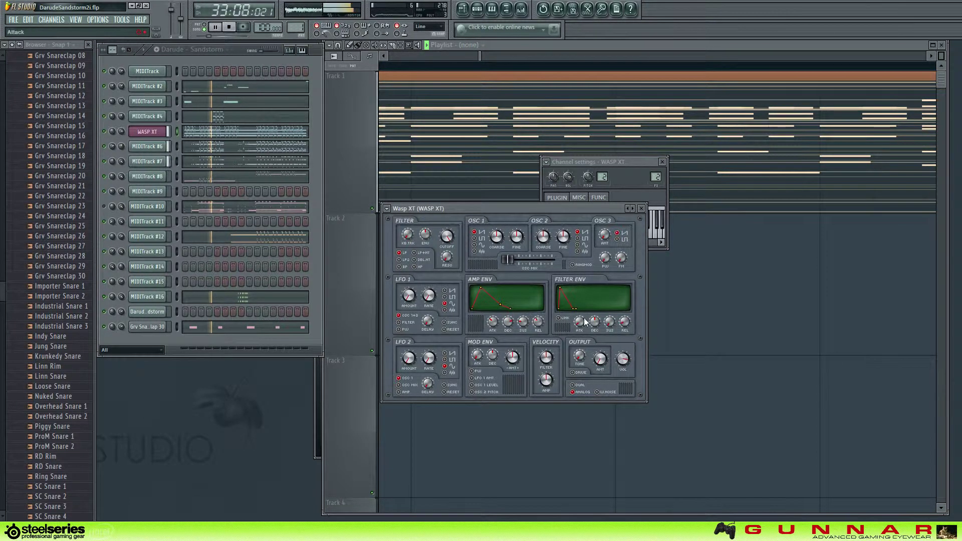
{"action": "left_click_drag", "start_coordinate": [583, 320], "coordinate": [583, 306]}
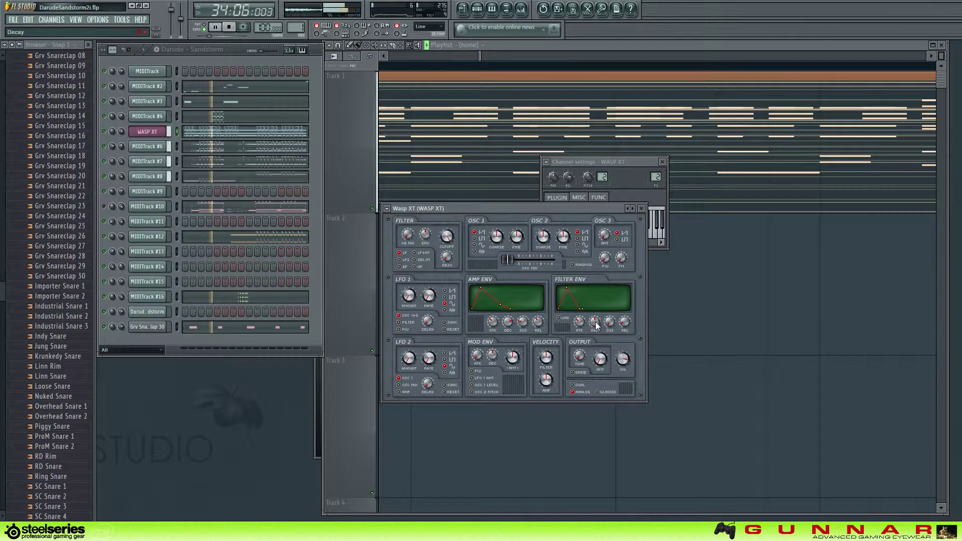
{"action": "left_click", "coordinate": [560, 319]}
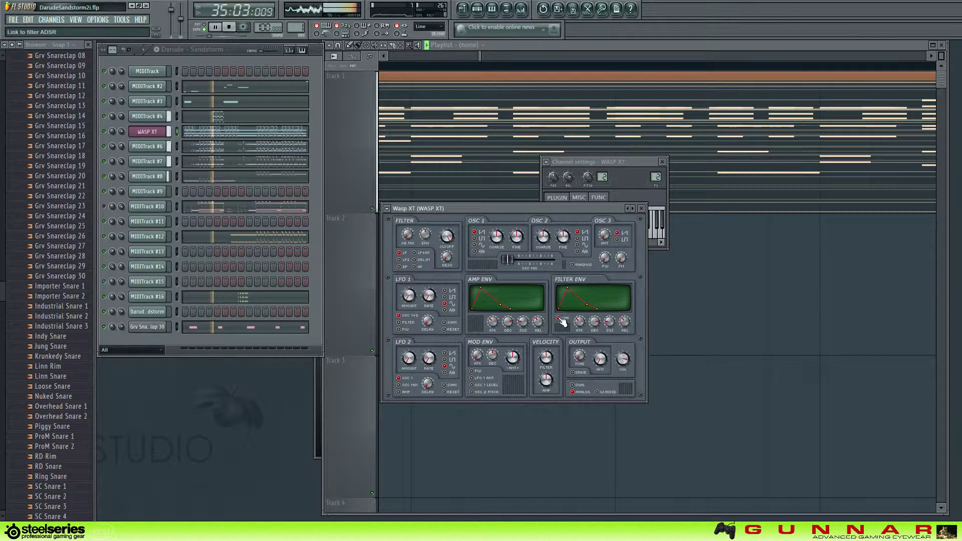
Step: Fine-tune the amp envelope's sustain and decay levels to reshape the linked envelopes
{"action": "mouse_move", "coordinate": [525, 321]}
{"action": "left_mouse_down"}
{"action": "mouse_move", "coordinate": [526, 303]}
{"action": "mouse_move", "coordinate": [537, 314]}
{"action": "left_mouse_up"}
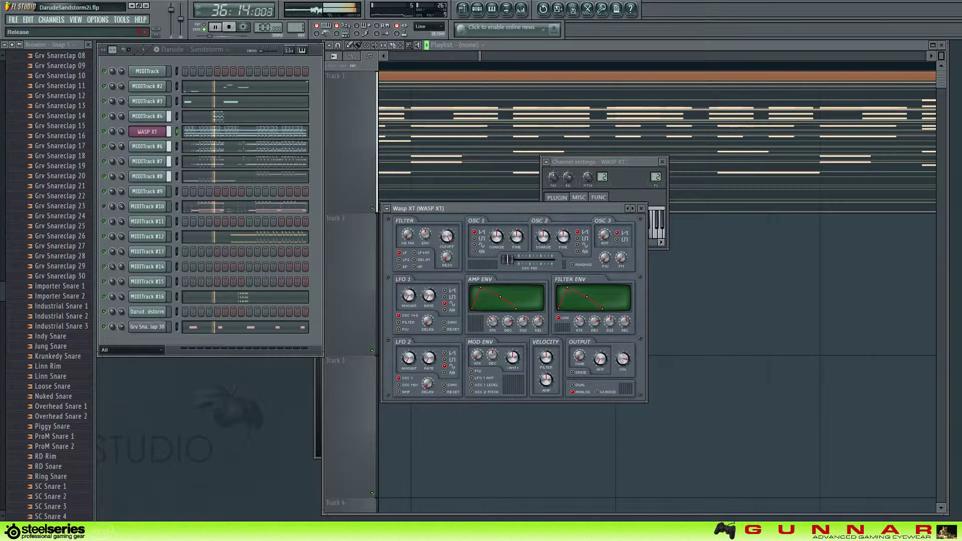
{"action": "left_click_drag", "start_coordinate": [527, 323], "coordinate": [528, 343]}
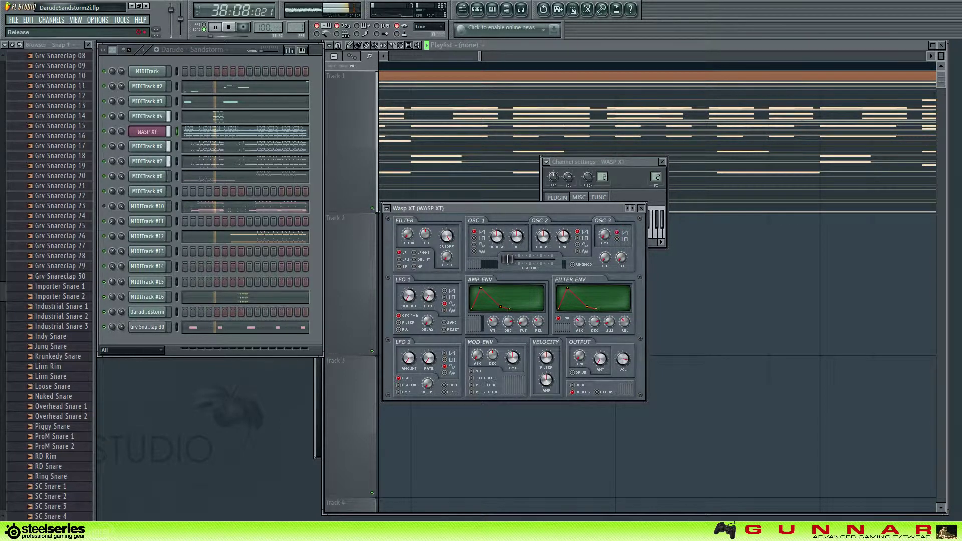
{"action": "left_click_drag", "start_coordinate": [510, 323], "coordinate": [510, 327]}
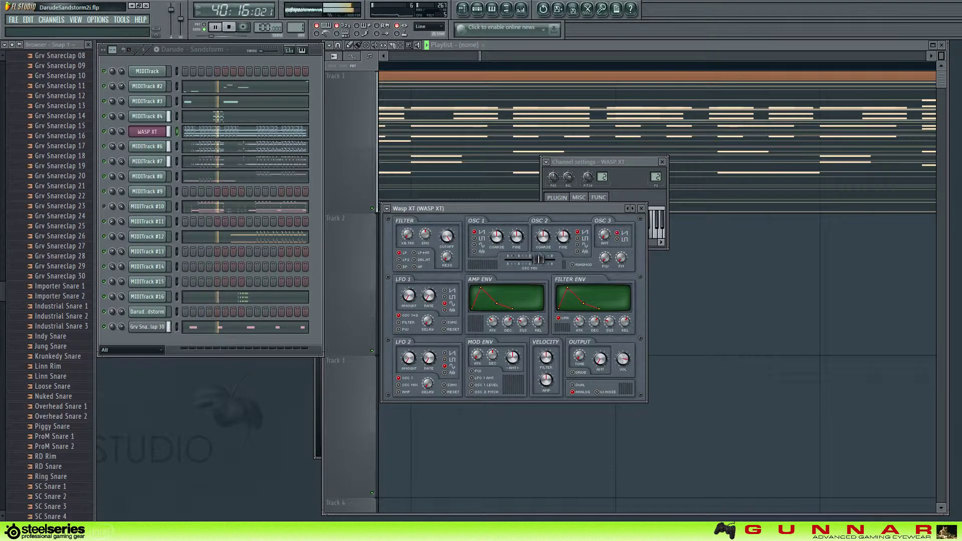
Step: Adjust the balance between oscillators 1 and 2, and retune oscillator 2's coarse and fine pitch
{"action": "left_click_drag", "start_coordinate": [539, 259], "coordinate": [551, 260]}
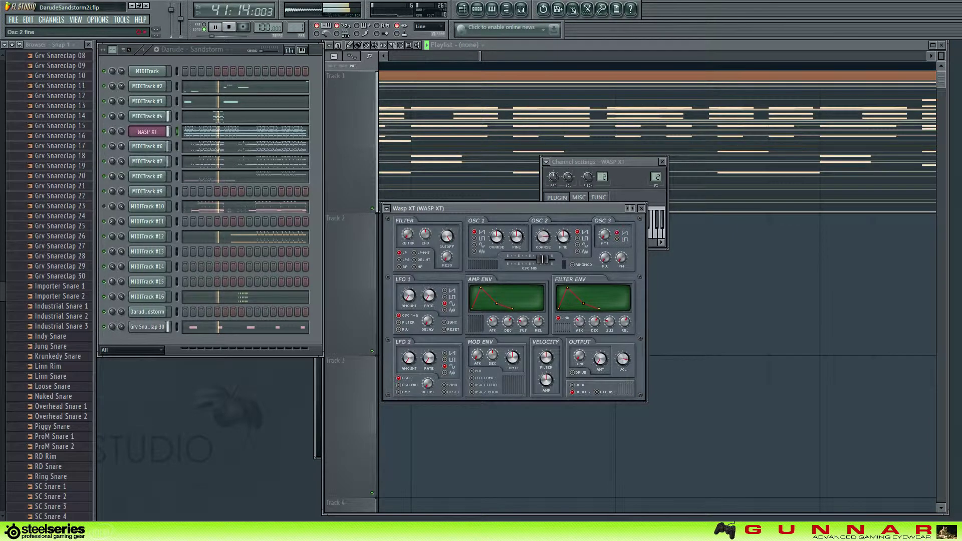
{"action": "left_click_drag", "start_coordinate": [549, 239], "coordinate": [546, 240]}
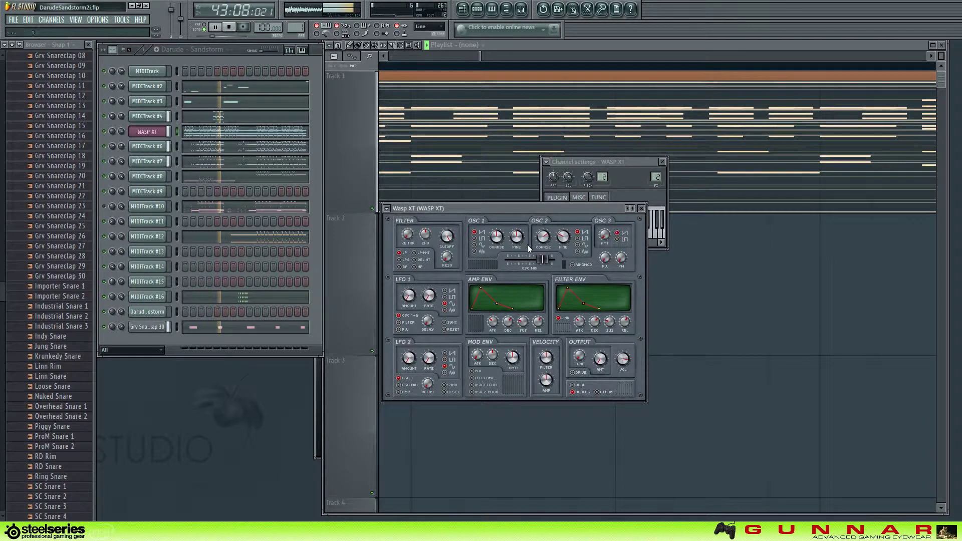
{"action": "left_click_drag", "start_coordinate": [537, 260], "coordinate": [530, 260]}
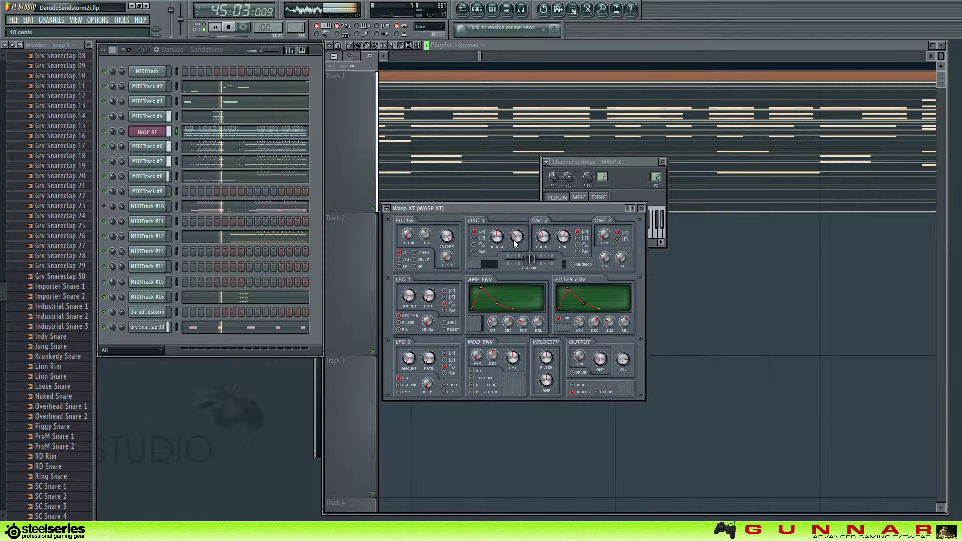
{"action": "left_click_drag", "start_coordinate": [558, 241], "coordinate": [558, 246]}
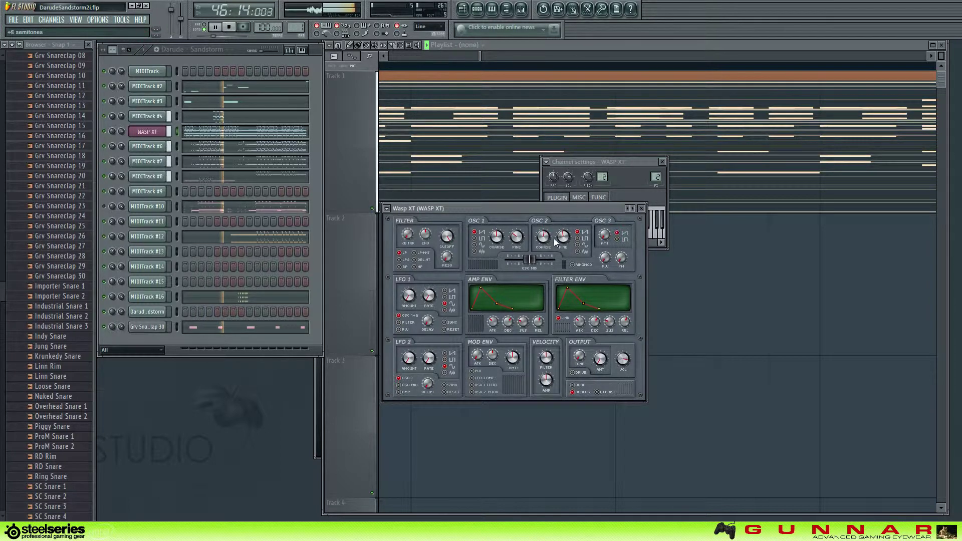
{"action": "left_click_drag", "start_coordinate": [545, 238], "coordinate": [542, 244]}
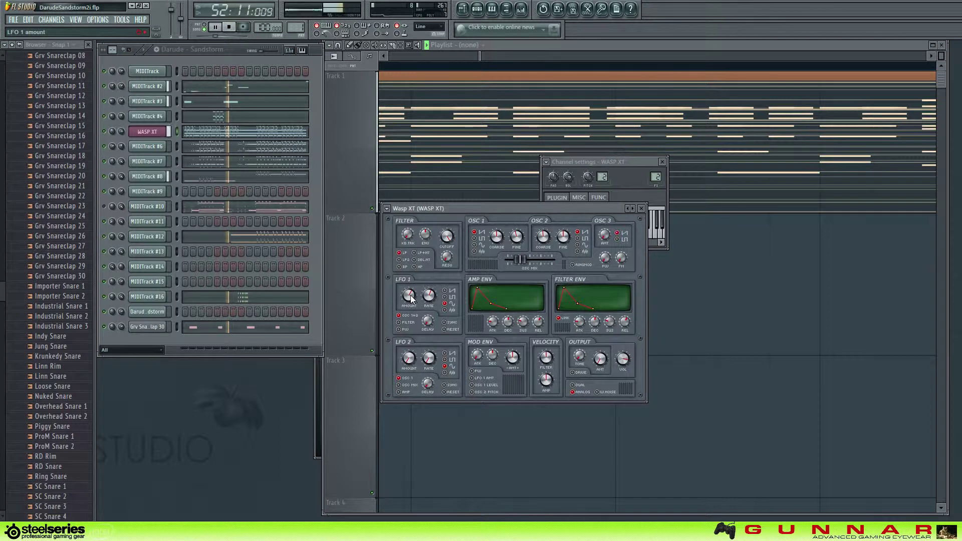
Step: Adjust the LFO 1 amount and change its modulation target to pulse width
{"action": "left_click_drag", "start_coordinate": [410, 296], "coordinate": [410, 282]}
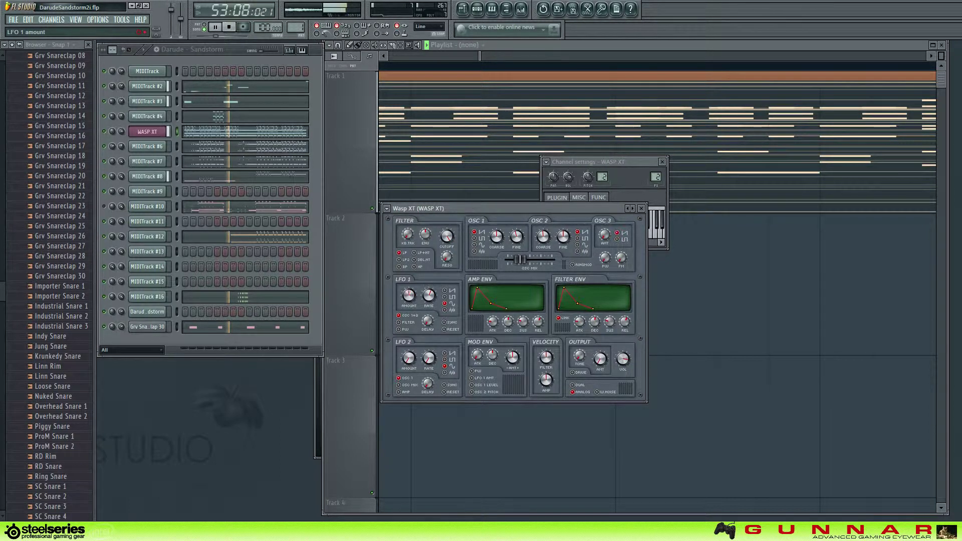
{"action": "left_click", "coordinate": [406, 323]}
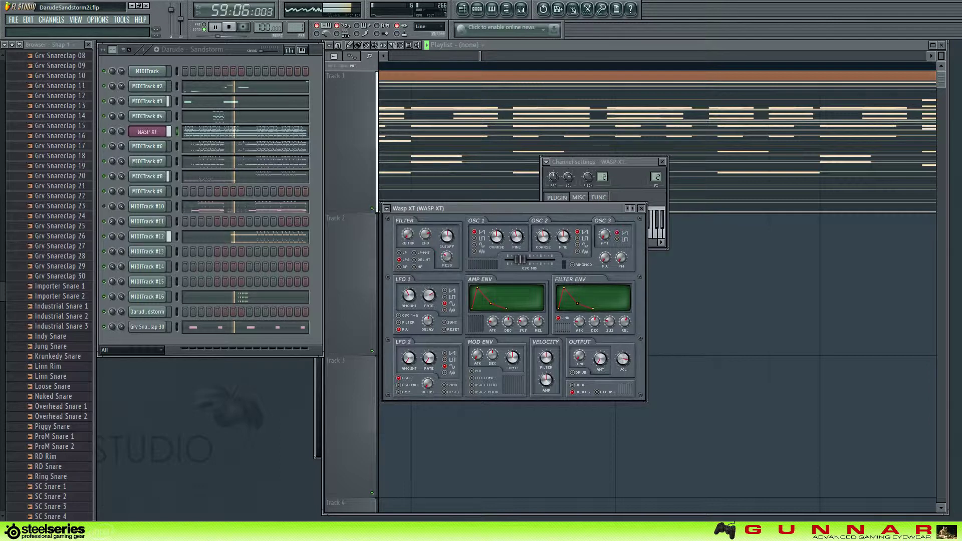
Step: Set oscillator 1 to its third waveform, try other shapes on oscillator 2 before restoring sawtooth, and shift the mix towards oscillator 2
{"action": "left_click", "coordinate": [482, 233]}
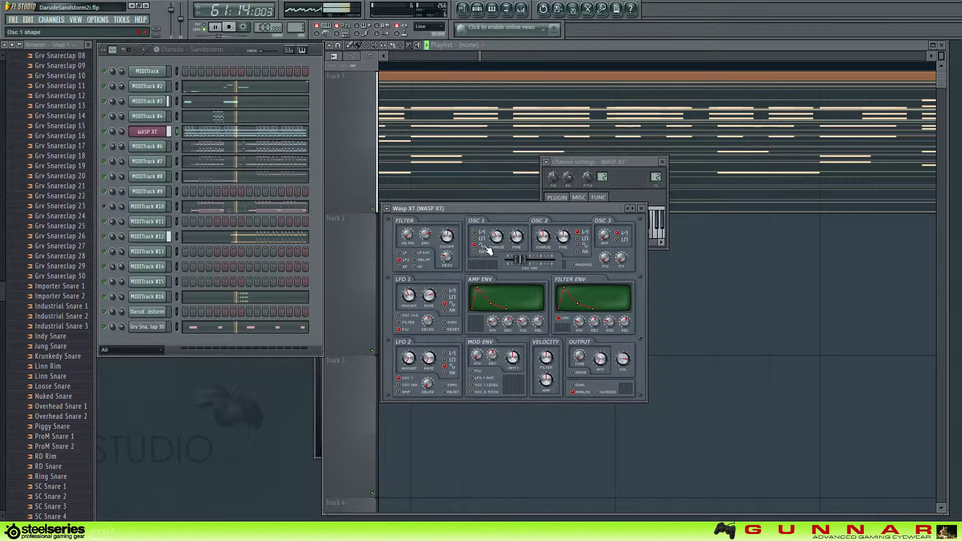
{"action": "left_click", "coordinate": [577, 245]}
{"action": "scroll", "coordinate": [563, 236], "scroll_direction": "down", "scroll_amount": 5}
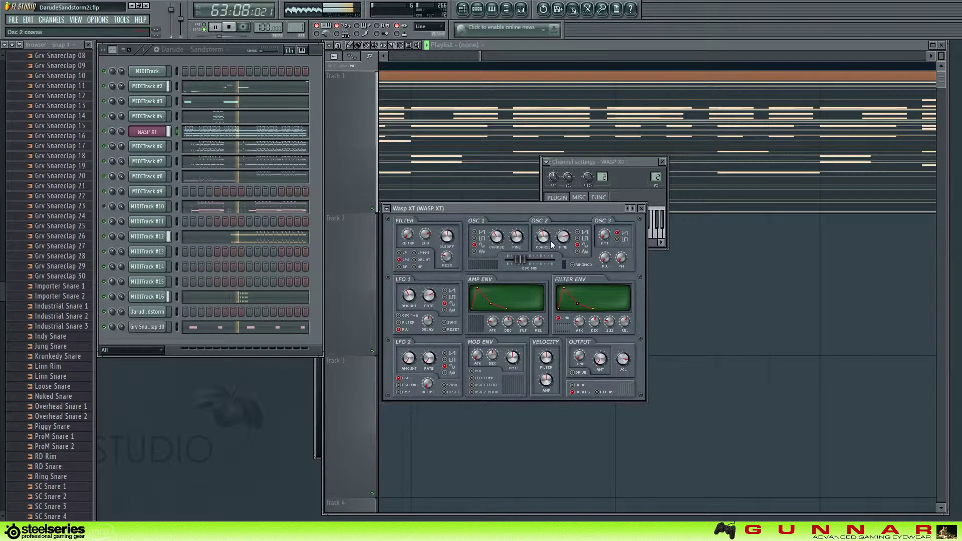
{"action": "left_click", "coordinate": [583, 239]}
{"action": "left_click", "coordinate": [578, 232]}
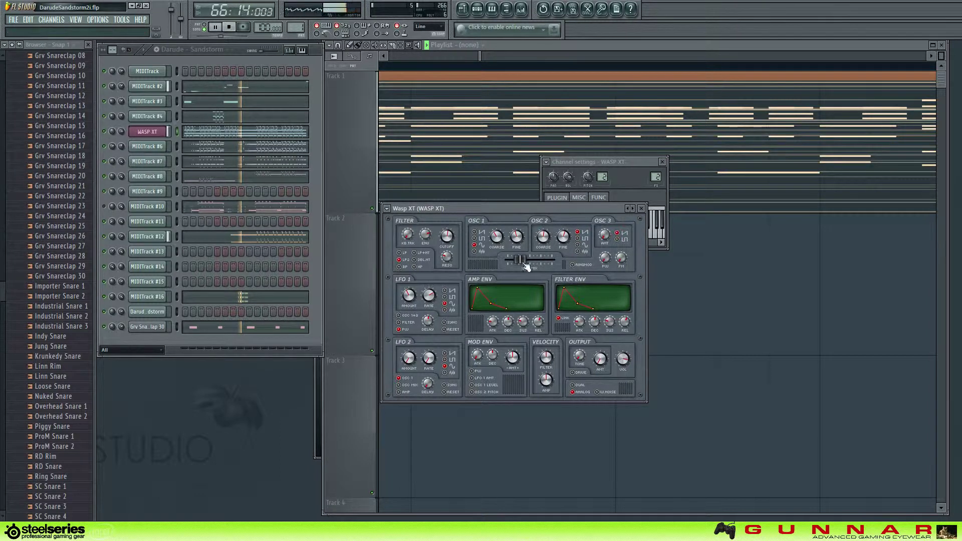
{"action": "left_click_drag", "start_coordinate": [523, 263], "coordinate": [533, 263]}
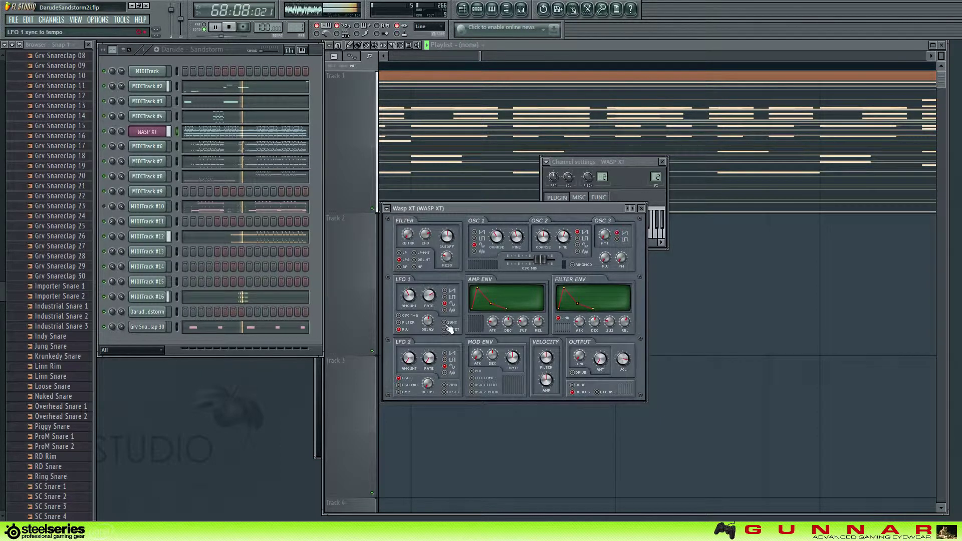
Step: Adjust the filter's velocity sensitivity and route the modulation envelope to LFO 1 amount and oscillator 1 level
{"action": "left_click_drag", "start_coordinate": [546, 359], "coordinate": [547, 342]}
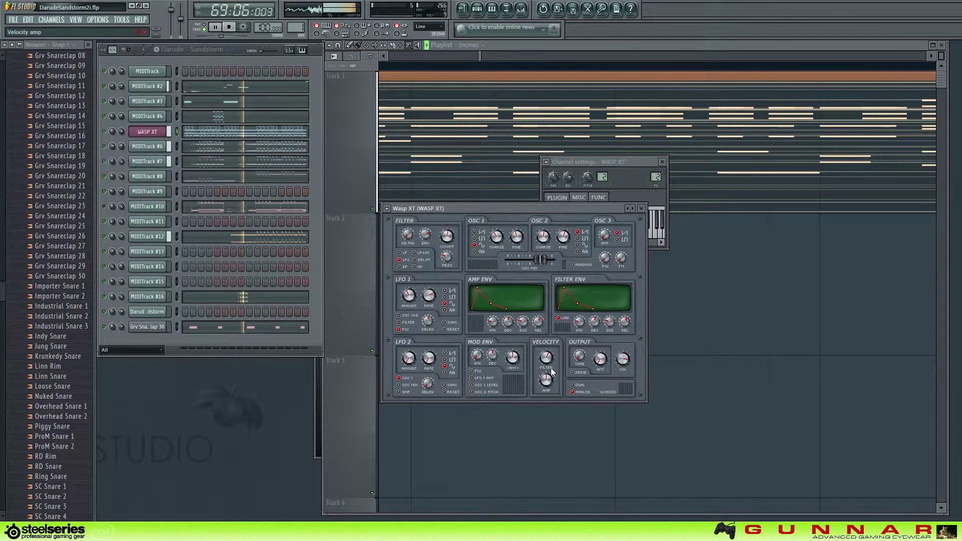
{"action": "left_click", "coordinate": [472, 379]}
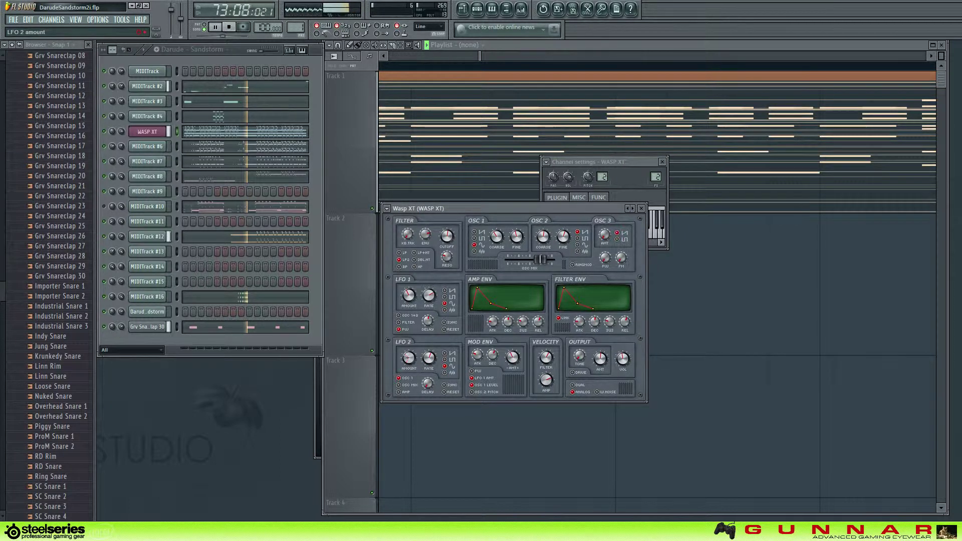
Step: Route LFO 2 to the oscillator mix and sync it to the tempo
{"action": "left_click", "coordinate": [399, 385]}
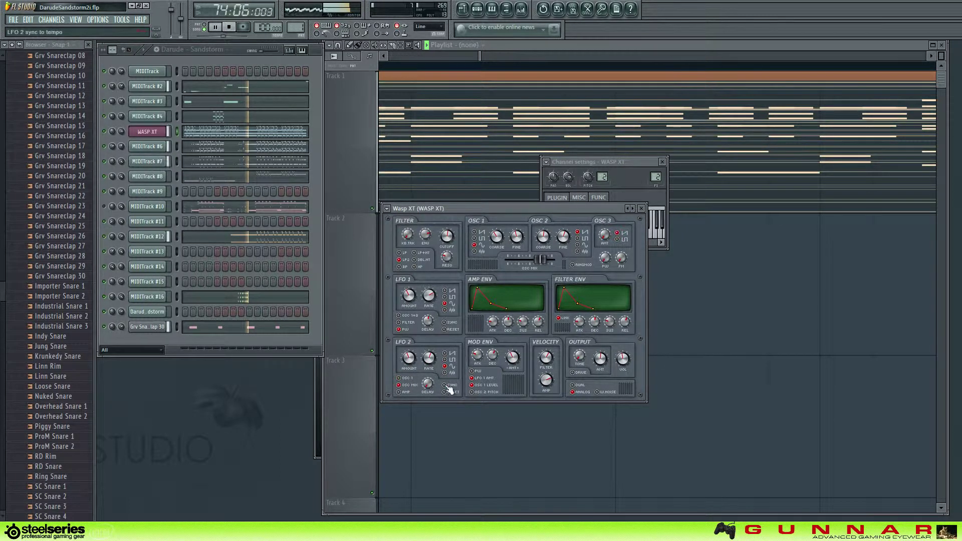
{"action": "left_click", "coordinate": [445, 386]}
{"action": "left_click", "coordinate": [446, 392]}
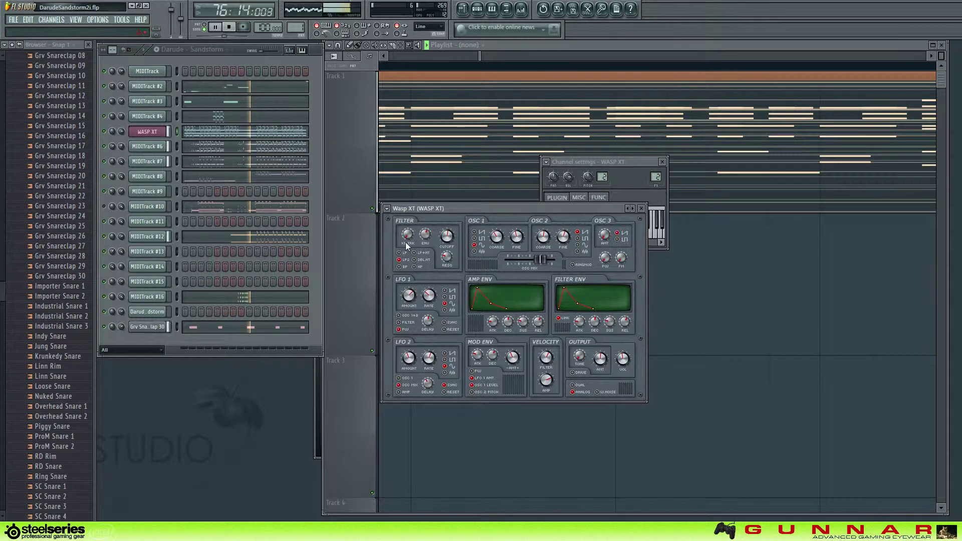
Step: Switch the filter type to LP and rework the oscillators by centring their mix and setting oscillator 2's coarse tuning to +10 semitones
{"action": "left_click", "coordinate": [416, 254]}
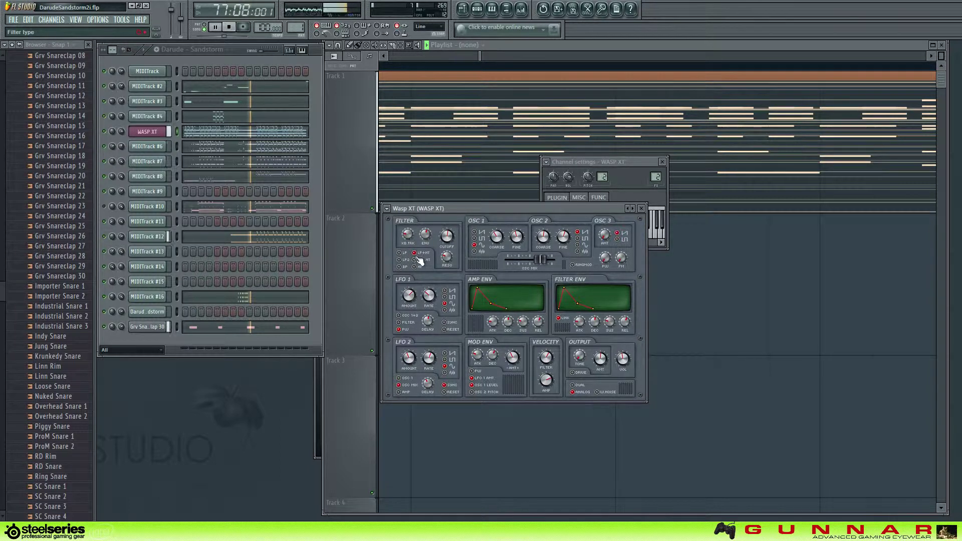
{"action": "left_click", "coordinate": [399, 253]}
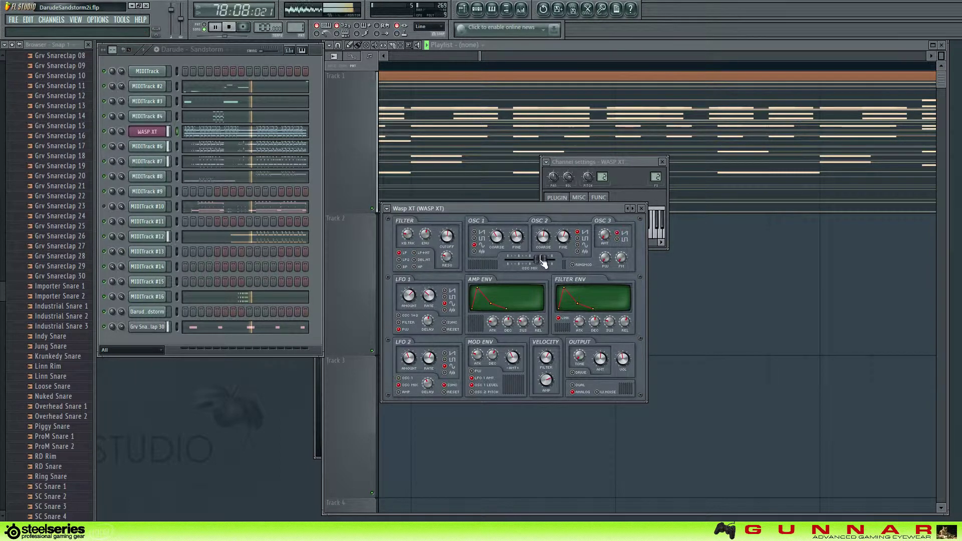
{"action": "left_click_drag", "start_coordinate": [540, 260], "coordinate": [529, 260]}
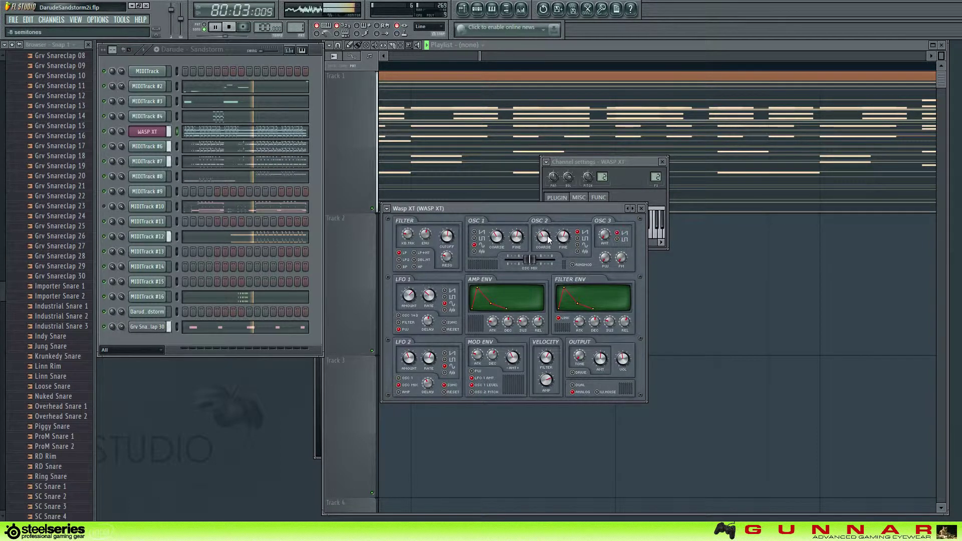
{"action": "left_click_drag", "start_coordinate": [545, 236], "coordinate": [560, 245]}
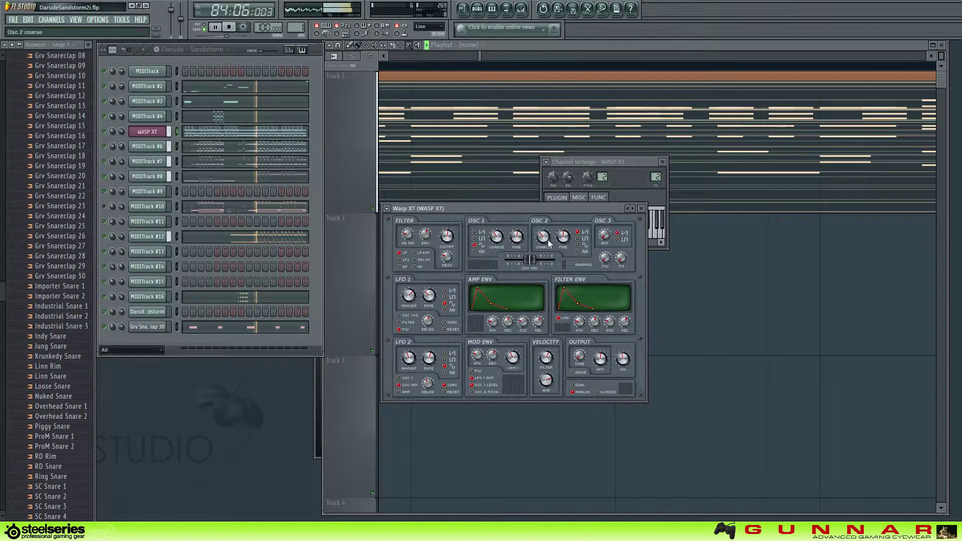
{"action": "left_click_drag", "start_coordinate": [549, 244], "coordinate": [549, 240]}
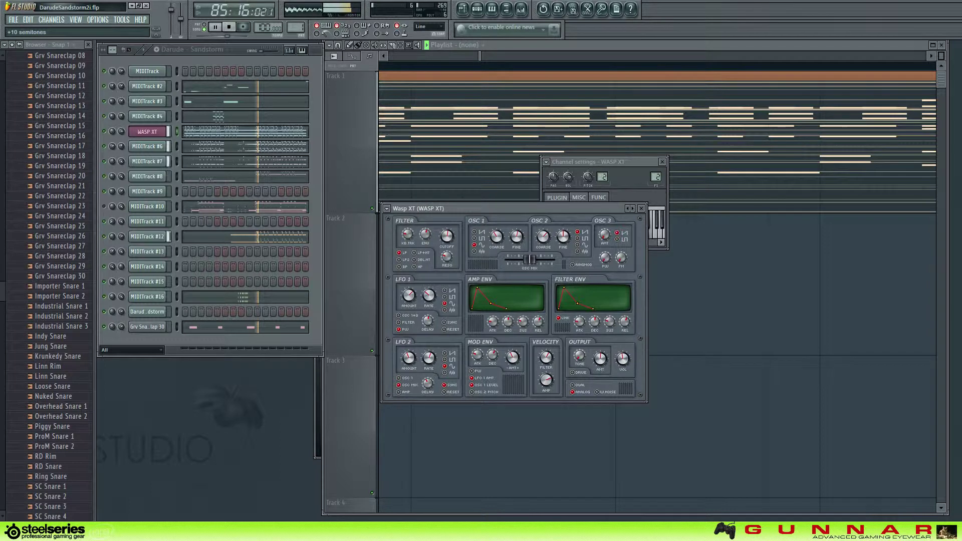
Step: Restart playback from the beginning of the song and show the start of the Darude - Sandstorm clip in the playlist
{"action": "left_click", "coordinate": [228, 28]}
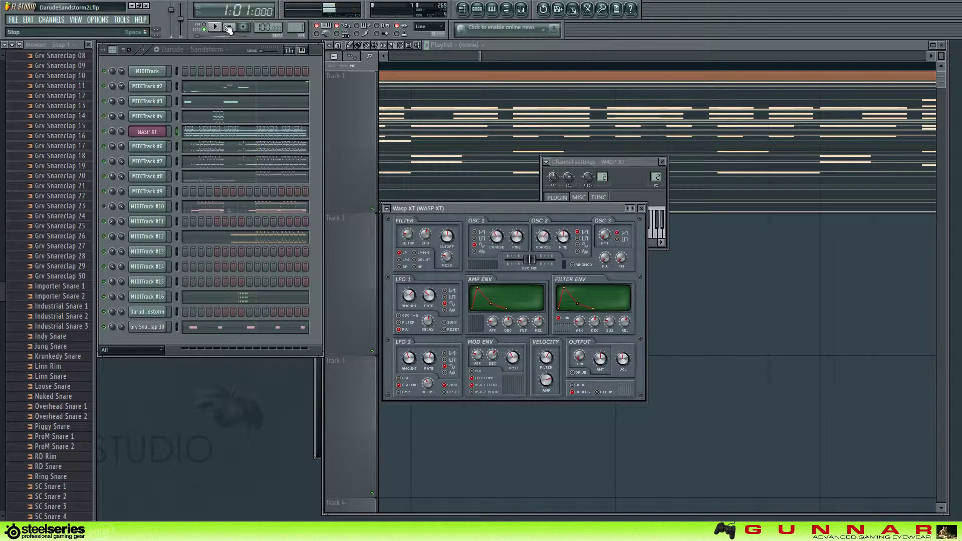
{"action": "key", "text": "space"}
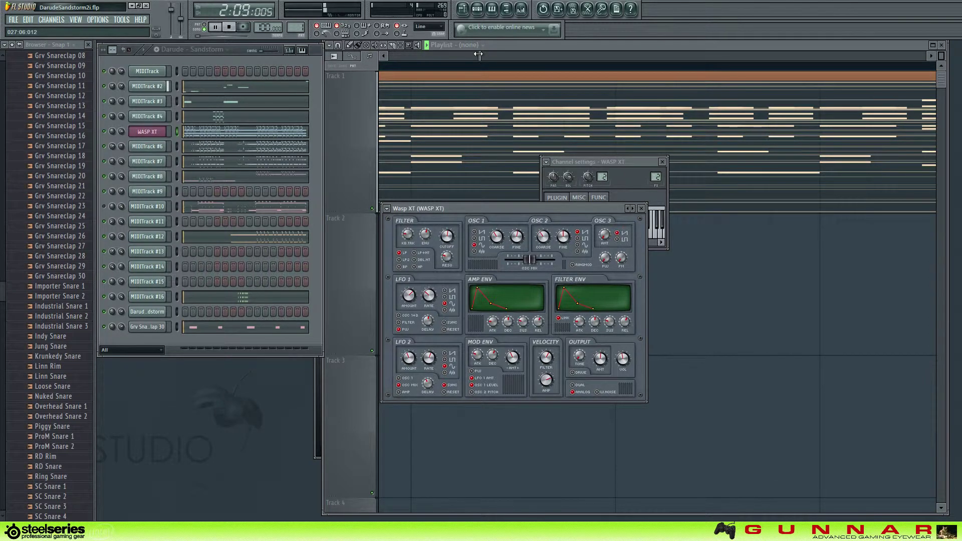
{"action": "left_click_drag", "start_coordinate": [479, 54], "coordinate": [322, 48]}
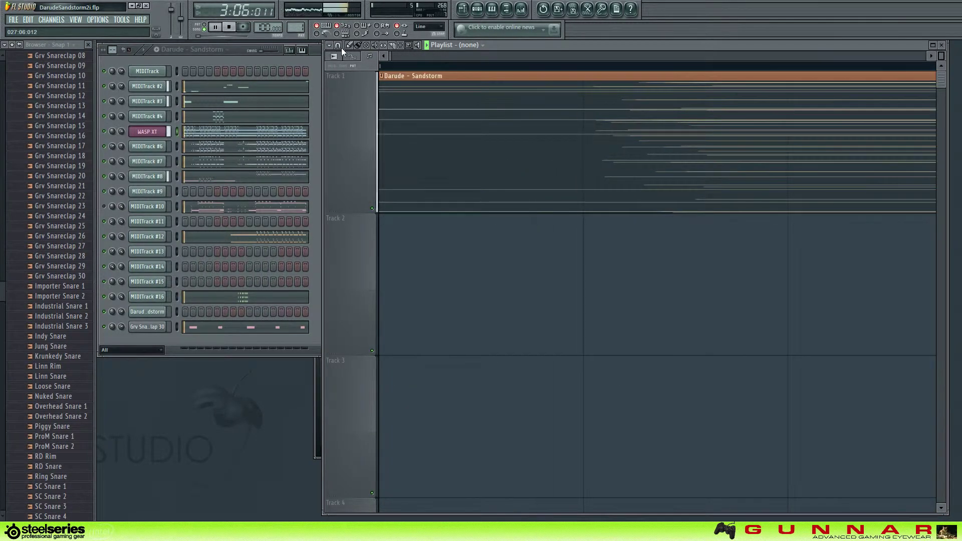
Step: Replace the WASP XT channel's instrument with reFX Vanguard and audition its lead presets, ending on Lead - PoWer
{"action": "left_click", "coordinate": [157, 132]}
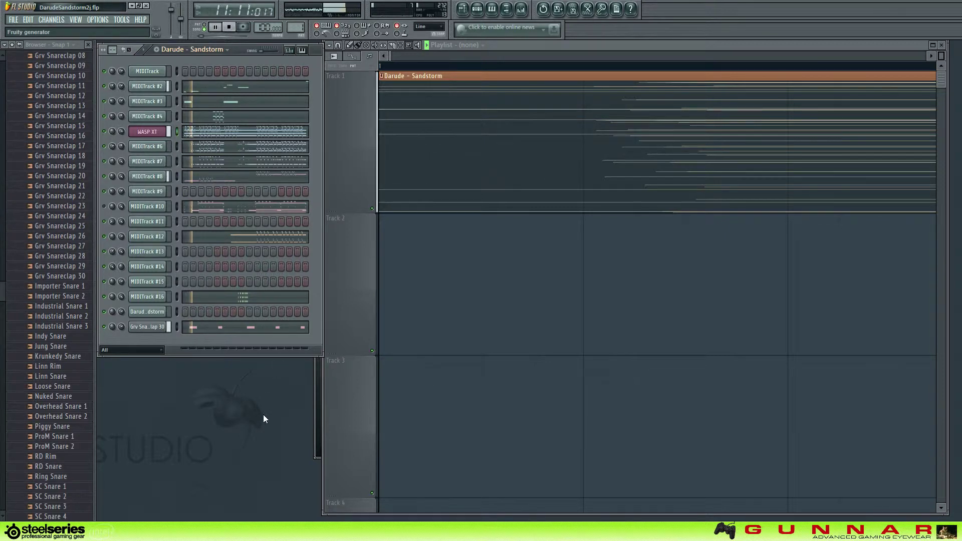
{"action": "left_click", "coordinate": [345, 83]}
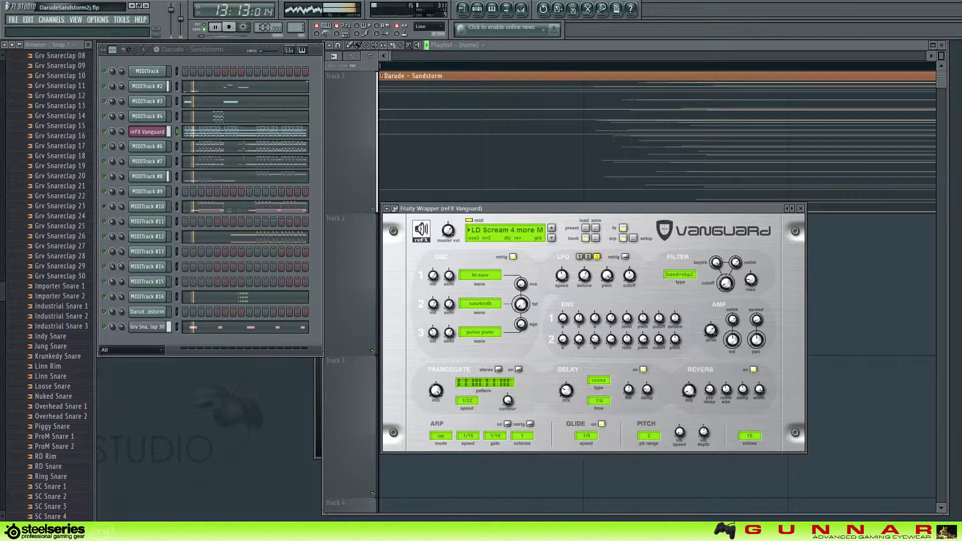
{"action": "left_click", "coordinate": [512, 231]}
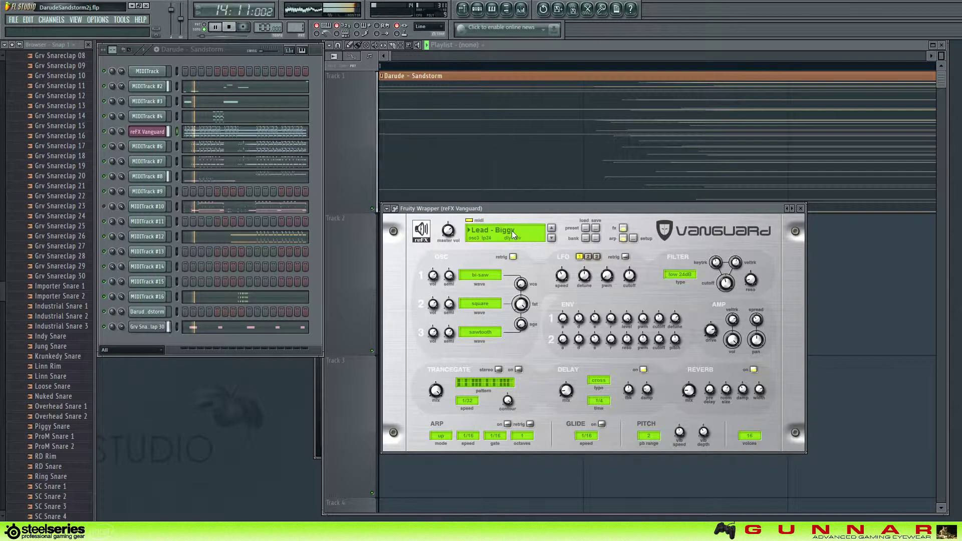
{"action": "left_click", "coordinate": [512, 231]}
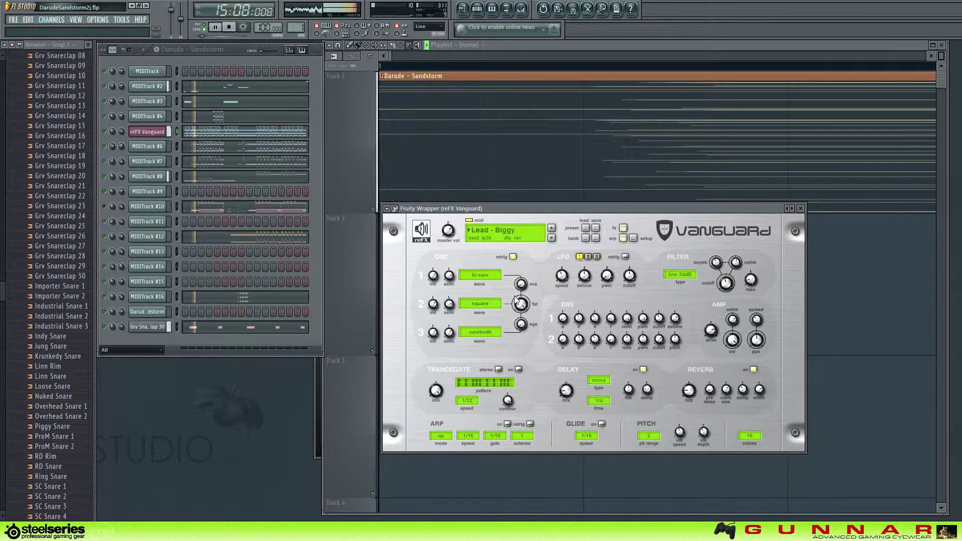
{"action": "left_click", "coordinate": [516, 280]}
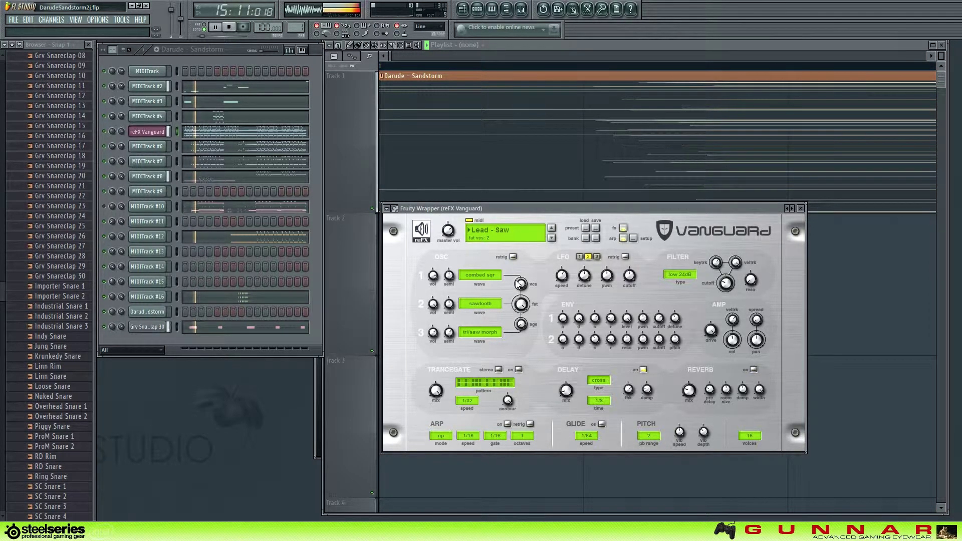
{"action": "left_click", "coordinate": [552, 229]}
{"action": "left_click", "coordinate": [552, 229]}
{"action": "left_click", "coordinate": [513, 231]}
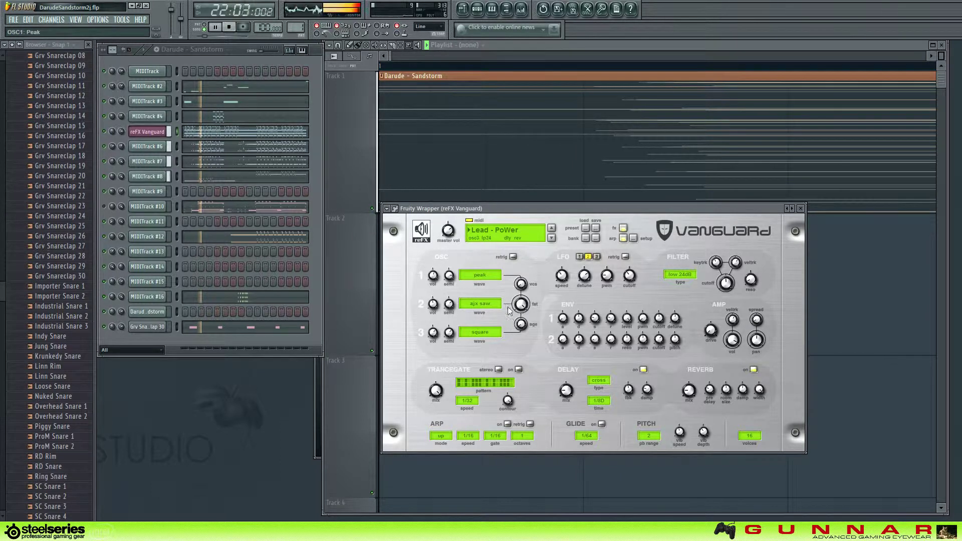
Step: Try several waves on oscillator 1, ending with tri/saw morph on oscillators 1 and 2 and synced noise on oscillator 3
{"action": "left_click", "coordinate": [487, 278]}
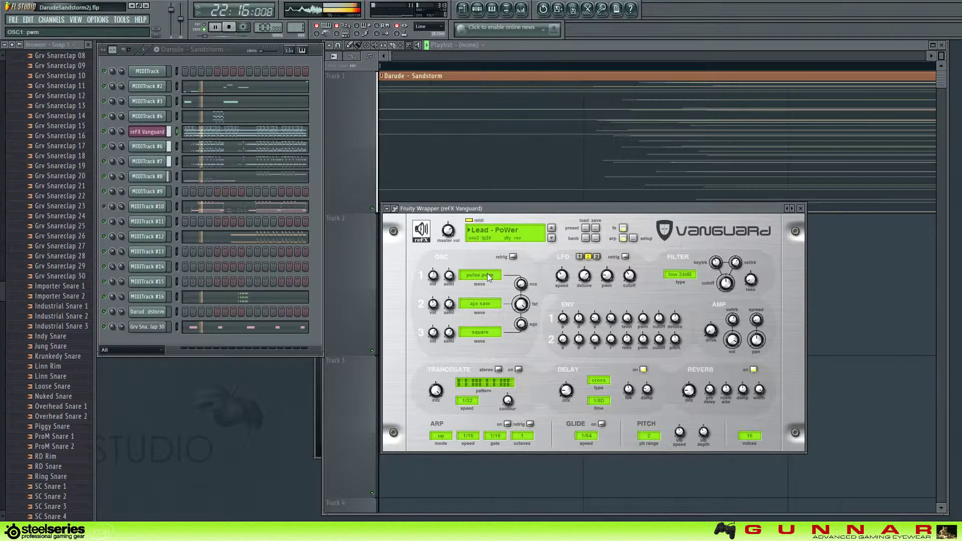
{"action": "left_click", "coordinate": [489, 278]}
{"action": "left_click", "coordinate": [481, 278]}
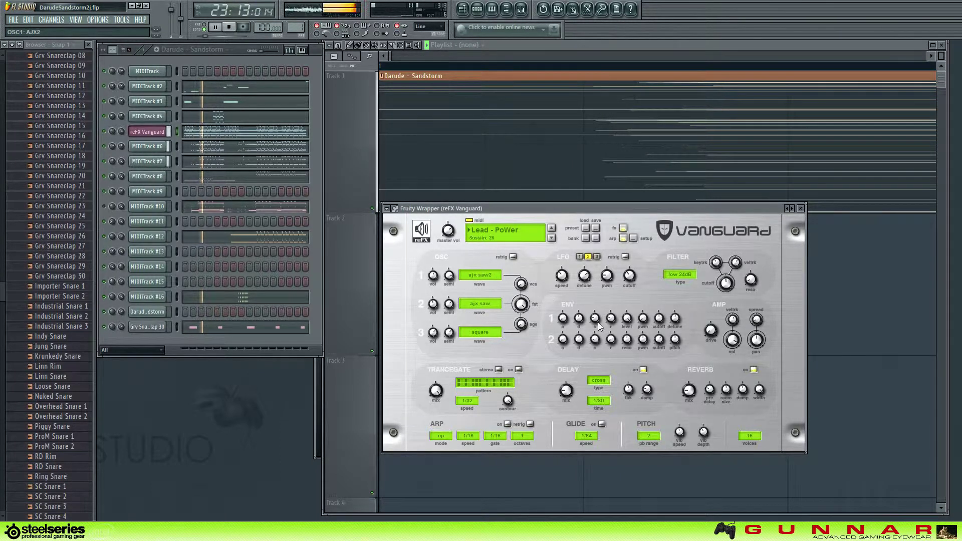
{"action": "left_click", "coordinate": [474, 275]}
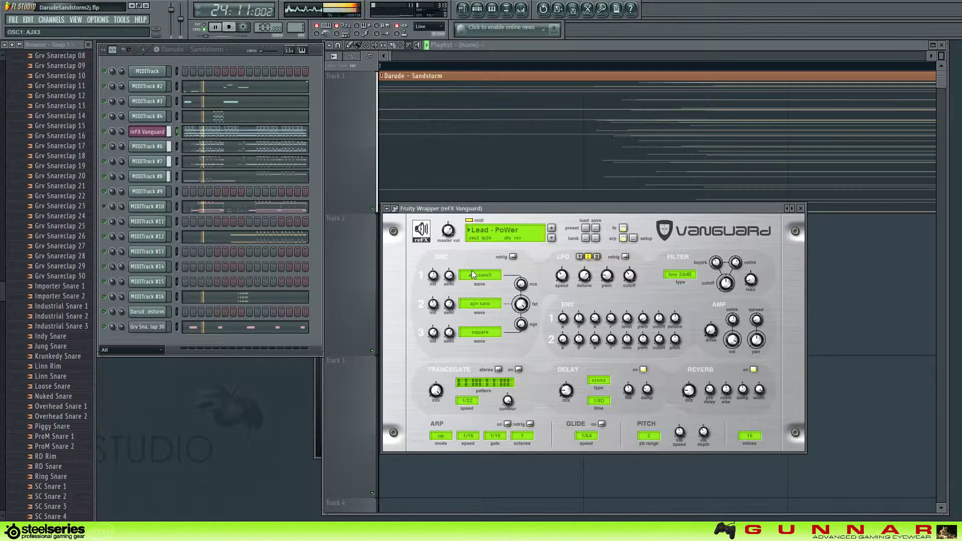
{"action": "left_click", "coordinate": [611, 343]}
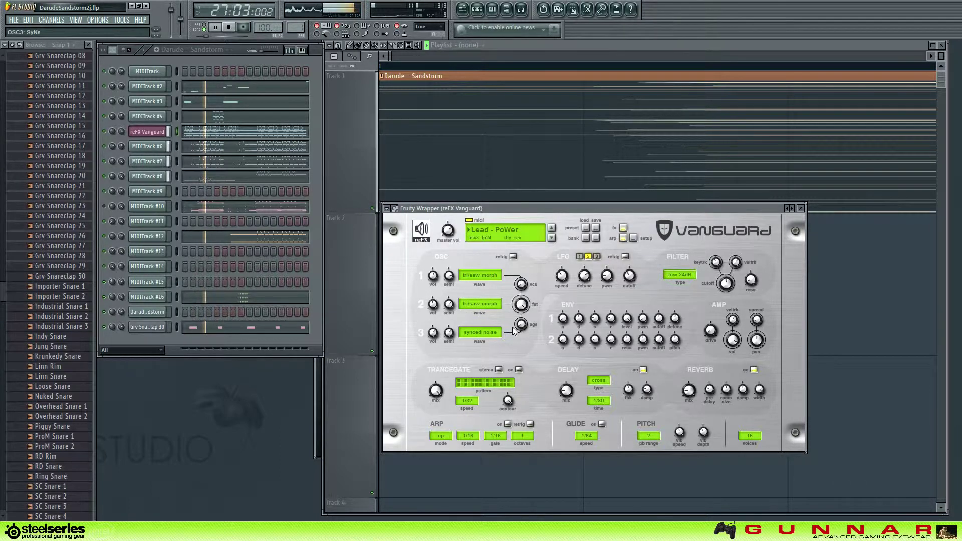
Step: Shape both envelopes, adjusting envelope 1's cutoff amount, setting its detune amount to -25 cent and envelope 2's pitch amount to 8.00
{"action": "left_click_drag", "start_coordinate": [563, 319], "coordinate": [659, 320]}
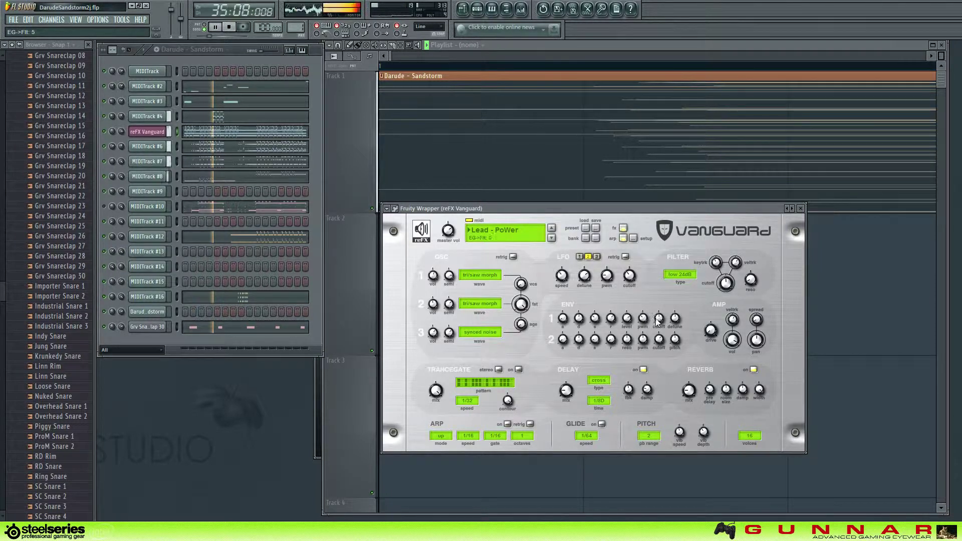
{"action": "left_click_drag", "start_coordinate": [659, 318], "coordinate": [680, 302]}
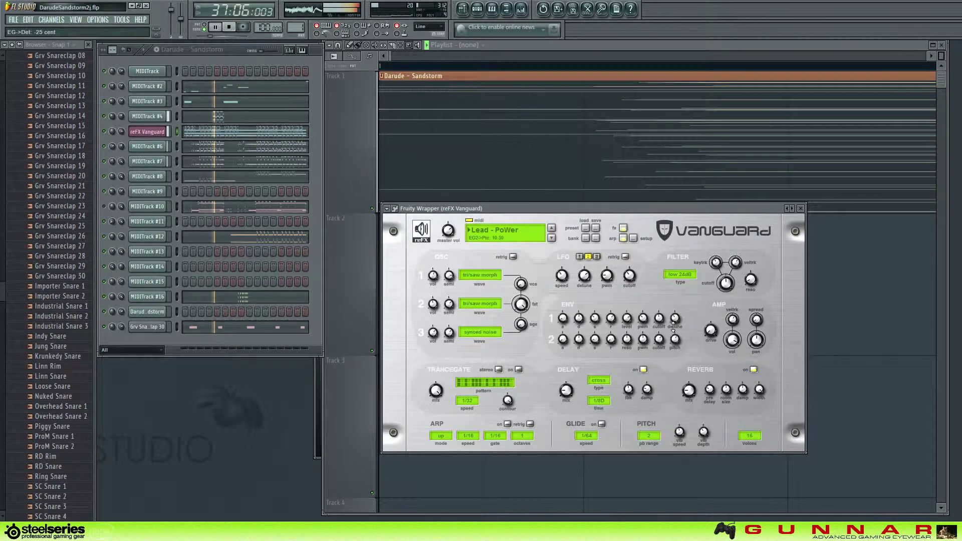
{"action": "left_click_drag", "start_coordinate": [673, 329], "coordinate": [658, 356]}
{"action": "left_click_drag", "start_coordinate": [659, 336], "coordinate": [661, 340]}
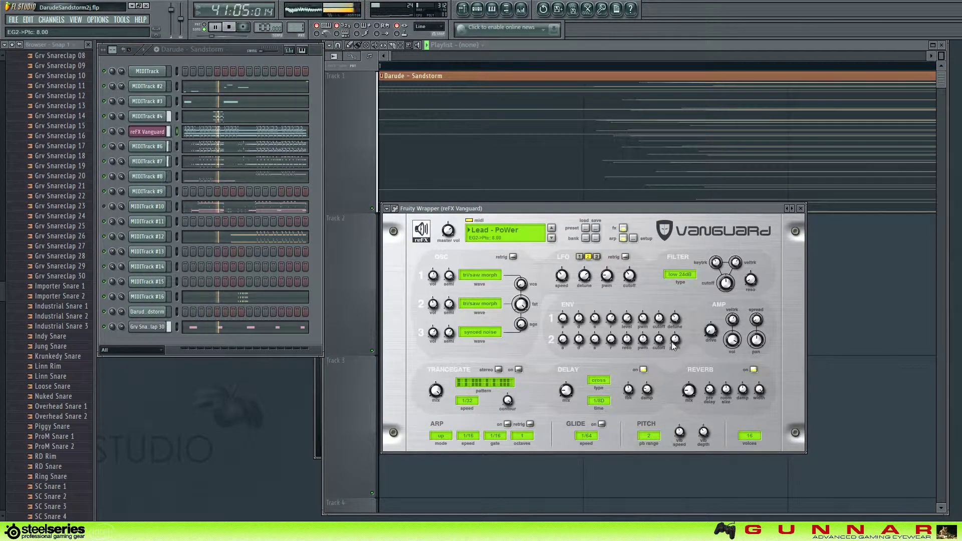
{"action": "left_click_drag", "start_coordinate": [643, 344], "coordinate": [644, 317]}
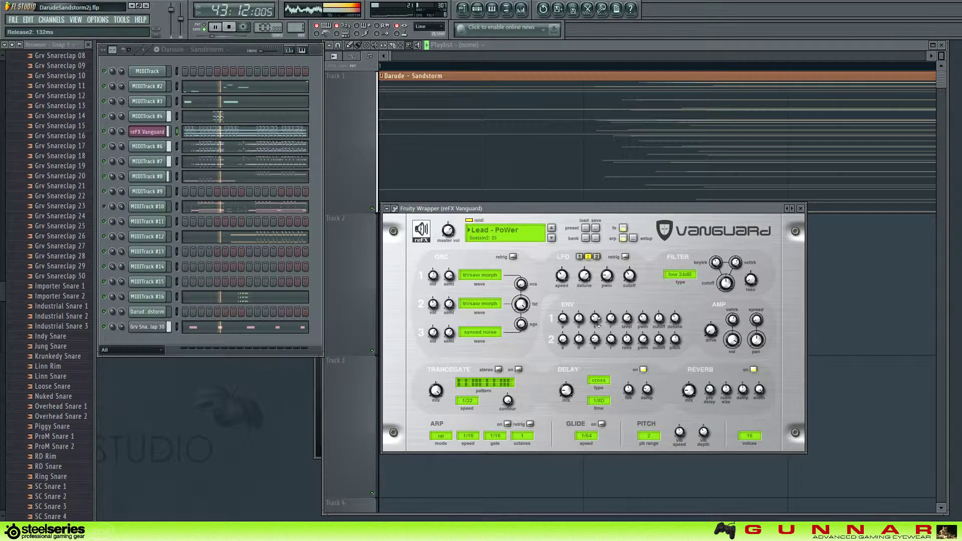
Step: Set the trancegate speed to 1/4 and enable the retriggered arpeggiator in alter mode with 1/4 speed, 1/4 gate and 4 octaves
{"action": "left_click", "coordinate": [480, 382]}
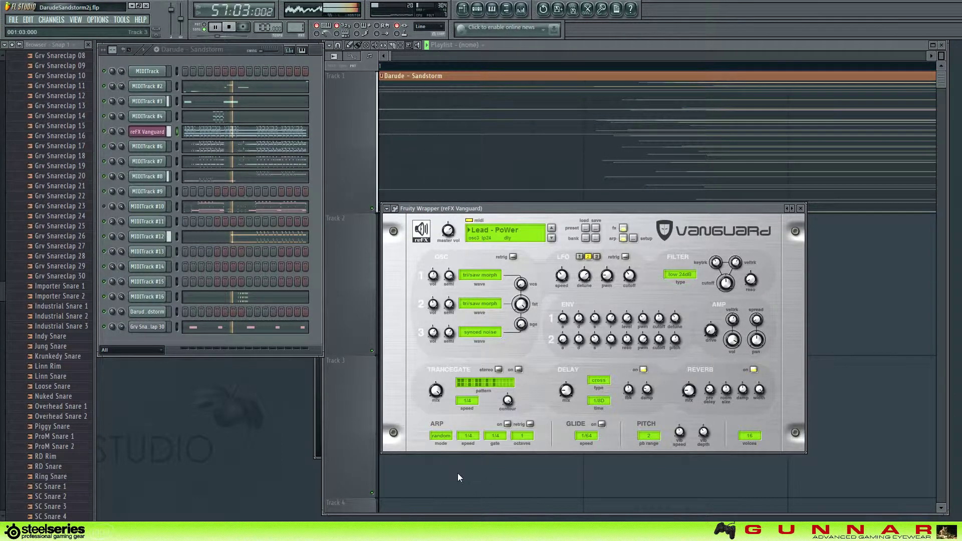
{"action": "left_click_drag", "start_coordinate": [522, 437], "coordinate": [525, 466]}
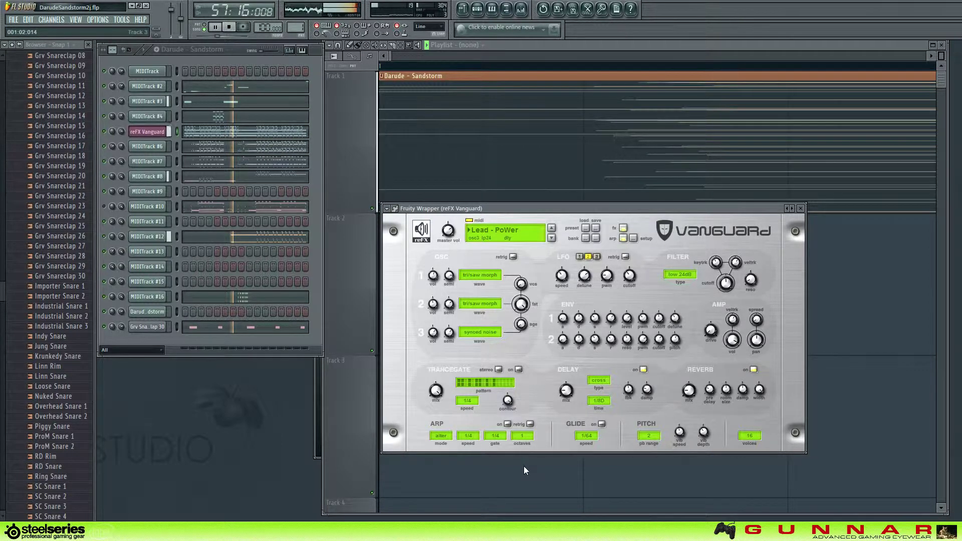
{"action": "left_click", "coordinate": [507, 424]}
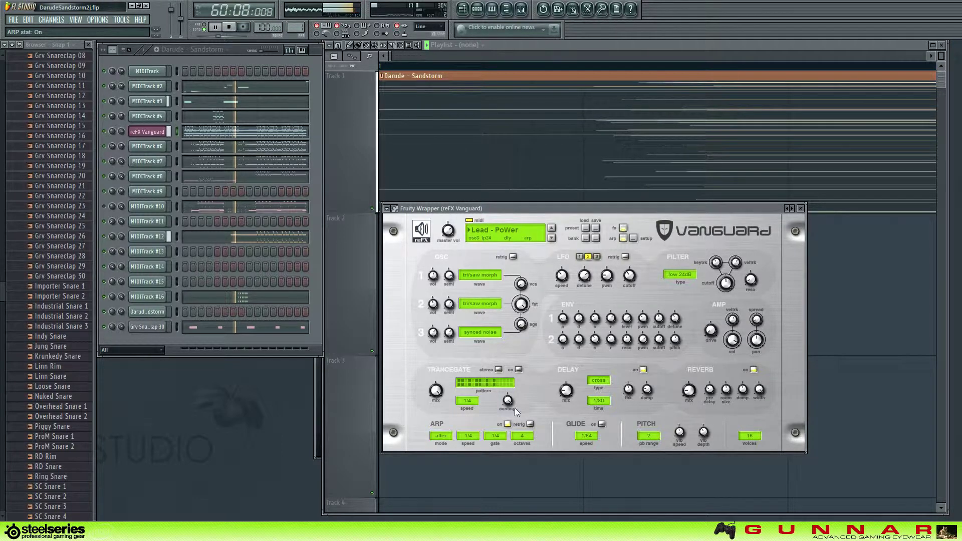
{"action": "left_click_drag", "start_coordinate": [506, 402], "coordinate": [503, 426]}
{"action": "left_click", "coordinate": [531, 425]}
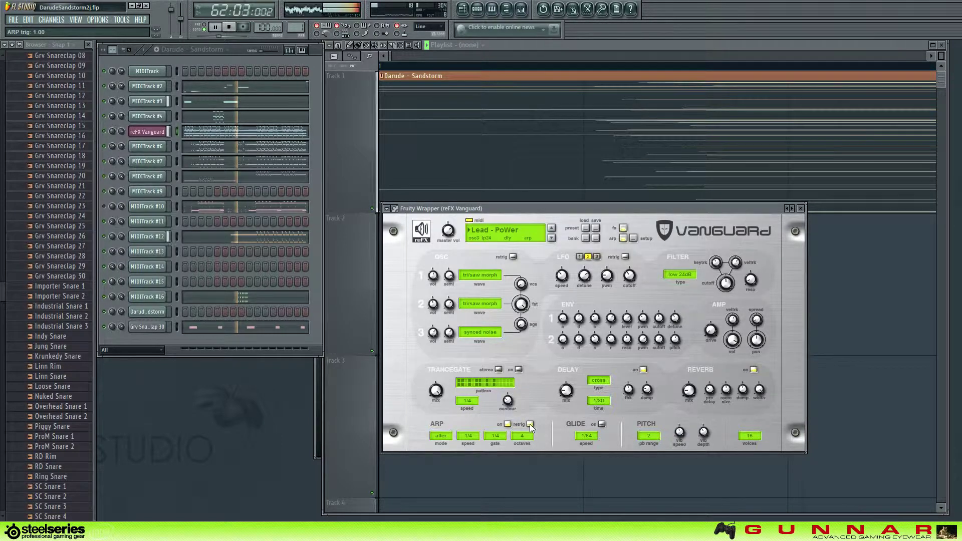
Step: Reduce the arpeggiator to 1 octave, set its gate to 1/64, speed to 1/8T and mode to up, and switch it off
{"action": "left_click", "coordinate": [521, 438]}
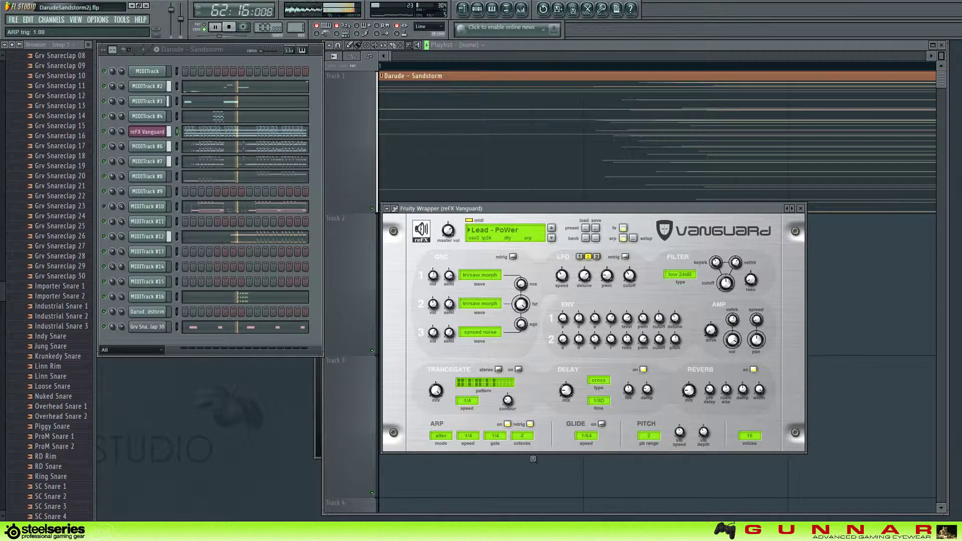
{"action": "left_click", "coordinate": [523, 438]}
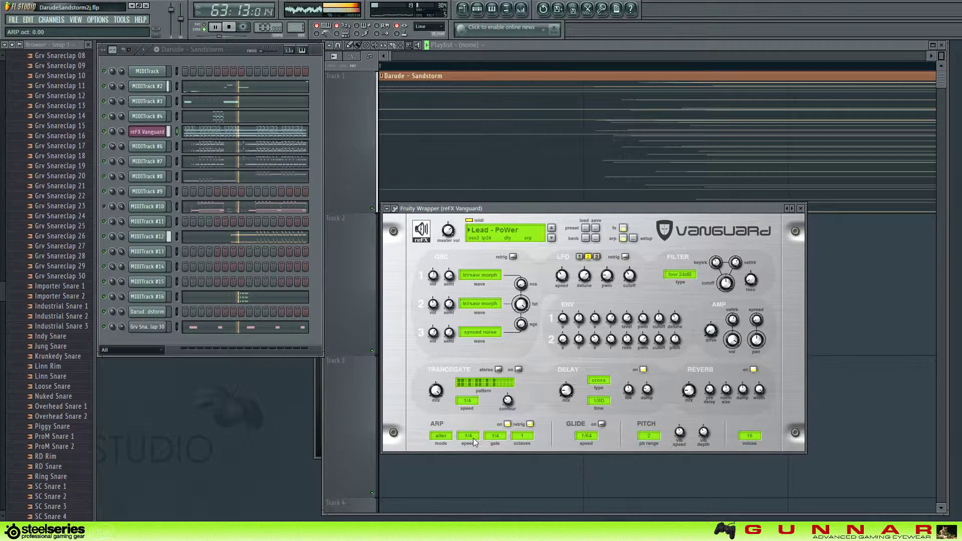
{"action": "left_click", "coordinate": [486, 468]}
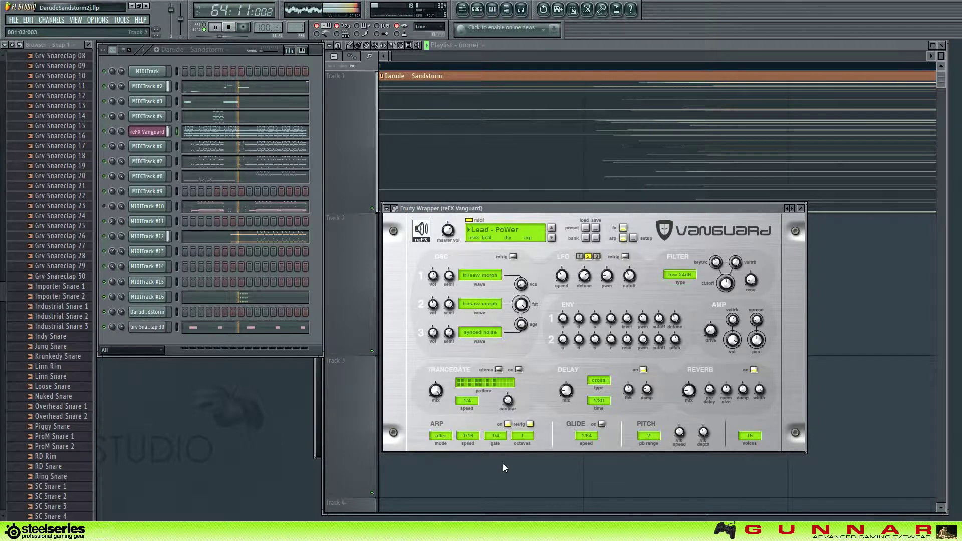
{"action": "left_click", "coordinate": [497, 454]}
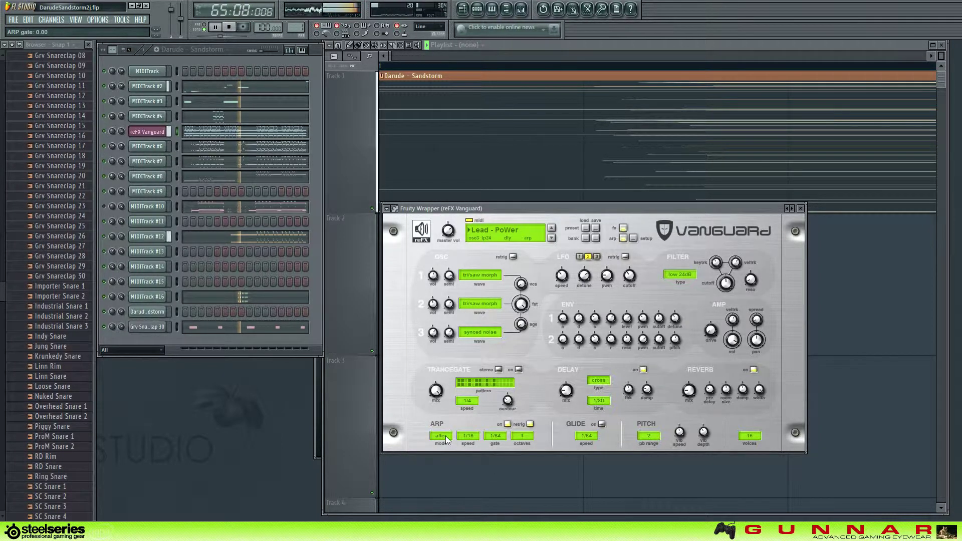
{"action": "left_click", "coordinate": [508, 424]}
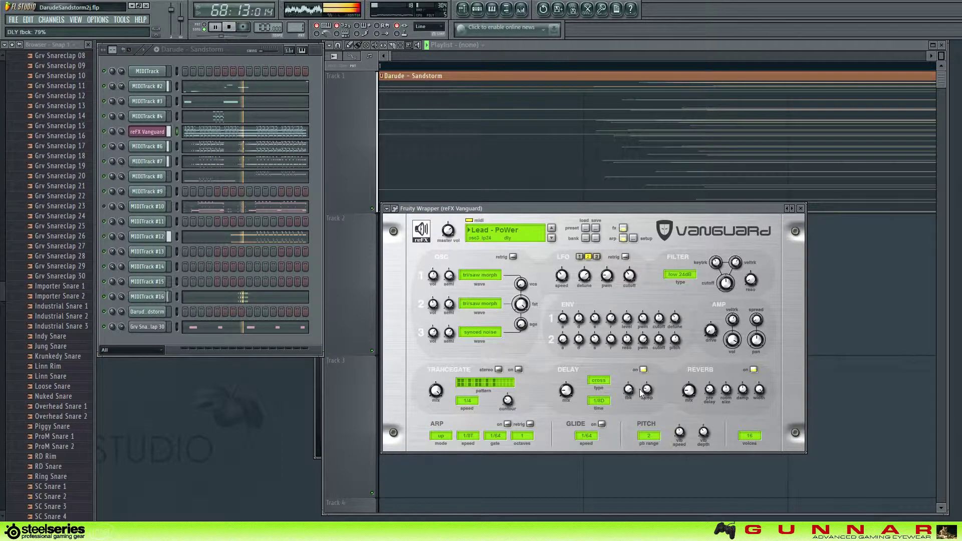
Step: Adjust the reverb mix and envelope 1's detune amount, and set envelope 2's cutoff amount to 30
{"action": "mouse_move", "coordinate": [689, 391]}
{"action": "left_mouse_down"}
{"action": "mouse_move", "coordinate": [706, 323]}
{"action": "mouse_move", "coordinate": [707, 382]}
{"action": "mouse_move", "coordinate": [685, 385]}
{"action": "left_mouse_up"}
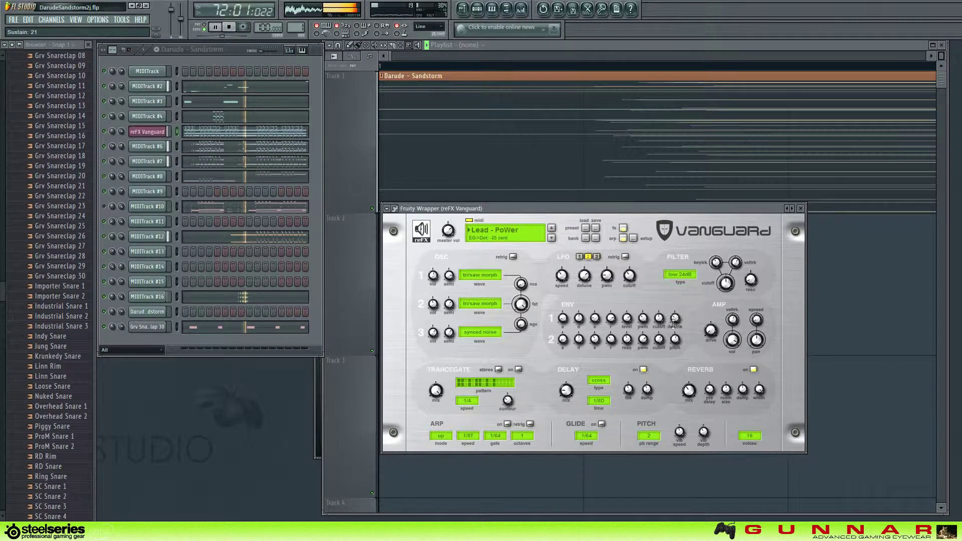
{"action": "mouse_move", "coordinate": [671, 331]}
{"action": "left_mouse_down"}
{"action": "mouse_move", "coordinate": [687, 285]}
{"action": "mouse_move", "coordinate": [673, 338]}
{"action": "mouse_move", "coordinate": [660, 337]}
{"action": "left_mouse_up"}
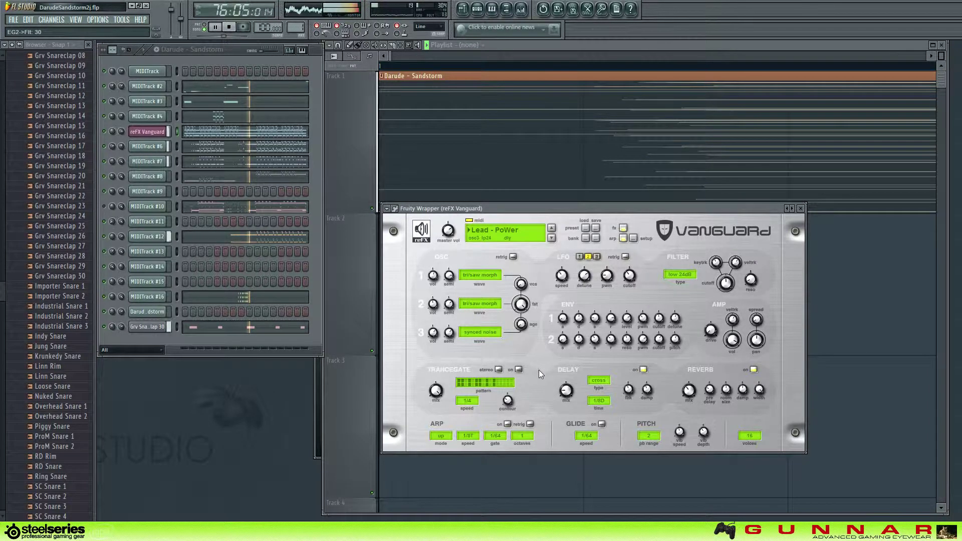
Step: Change the waves to fm pulse on oscillator 1, bi-pulse on oscillator 2 and sine am on oscillator 3
{"action": "left_click_drag", "start_coordinate": [495, 304], "coordinate": [487, 268]}
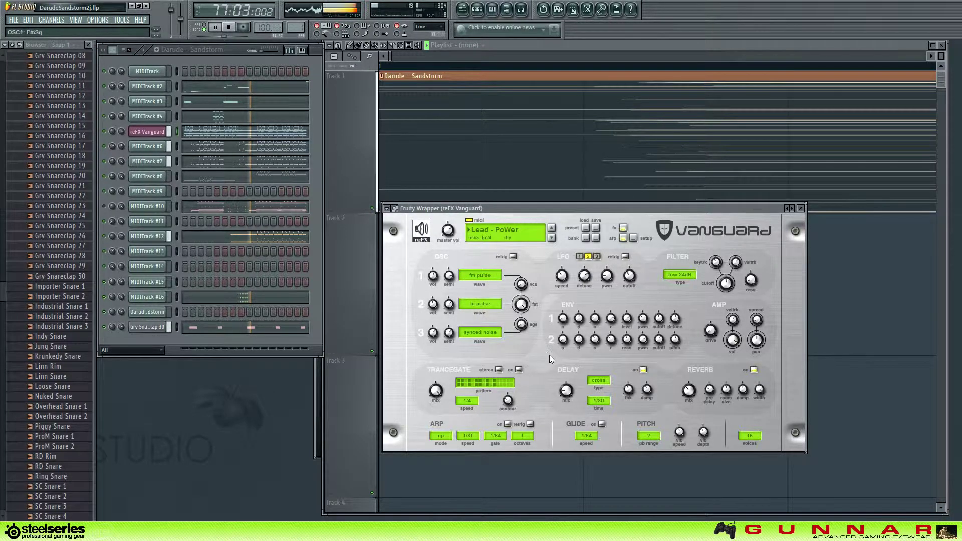
{"action": "left_click_drag", "start_coordinate": [484, 332], "coordinate": [484, 321]}
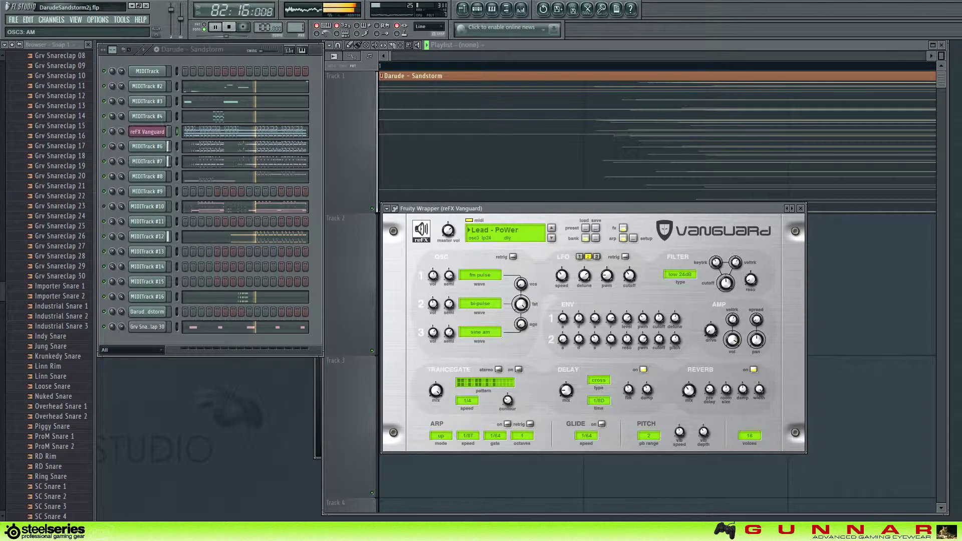
Step: Audition the Vanguard presets Absolute Chaos, Funky Poly (mw), Frozen Filth (mw) and Perilous Journey against the playing melody
{"action": "left_click", "coordinate": [795, 353]}
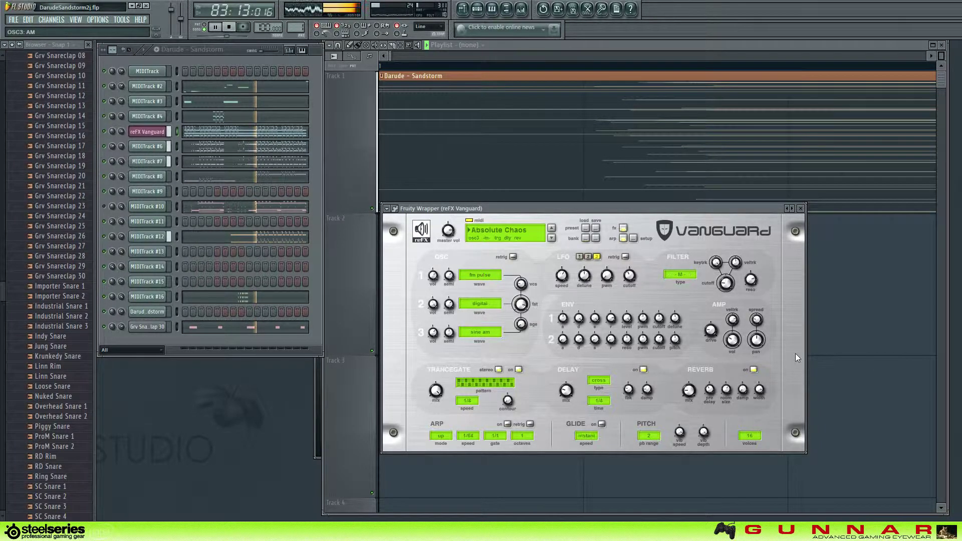
{"action": "left_click", "coordinate": [580, 349]}
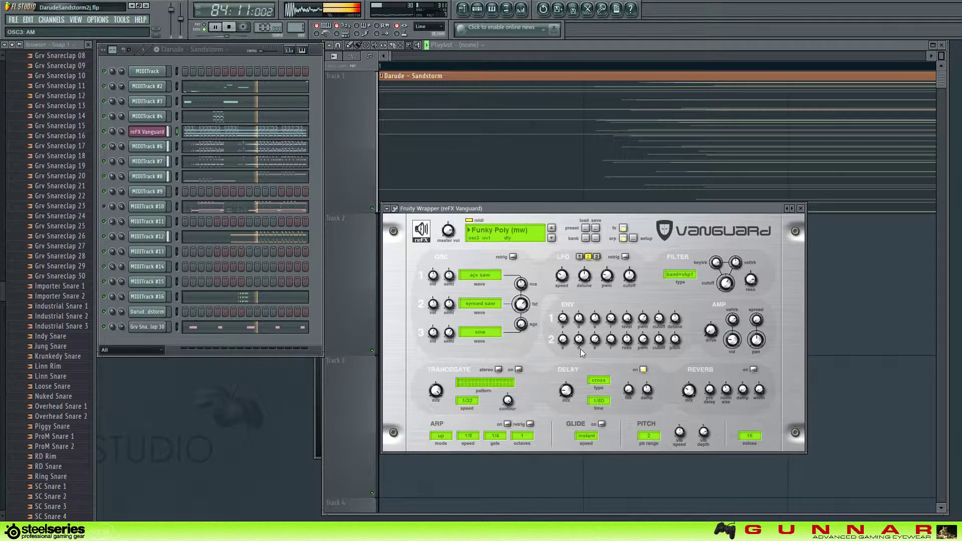
{"action": "left_click", "coordinate": [597, 345]}
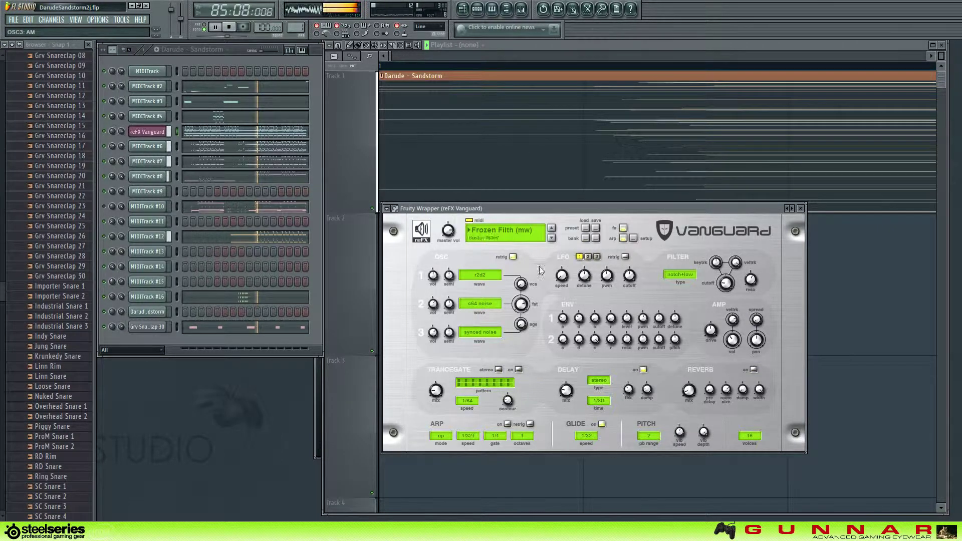
{"action": "left_click", "coordinate": [513, 234]}
{"action": "left_click", "coordinate": [646, 328]}
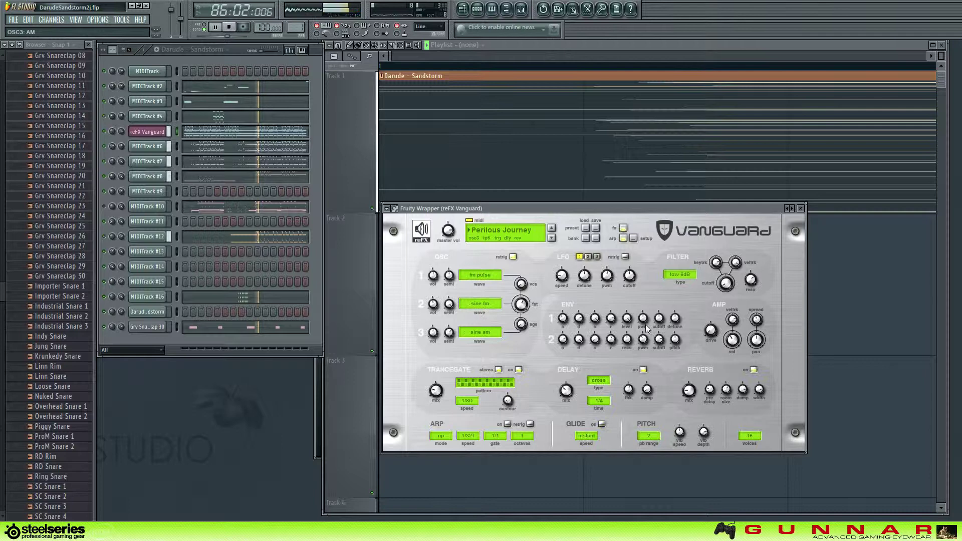
Step: Load the Synth Brass preset in Vanguard and save the project as the new version DarudeSandstorm2k.flp
{"action": "left_click", "coordinate": [510, 235]}
{"action": "left_click", "coordinate": [784, 335]}
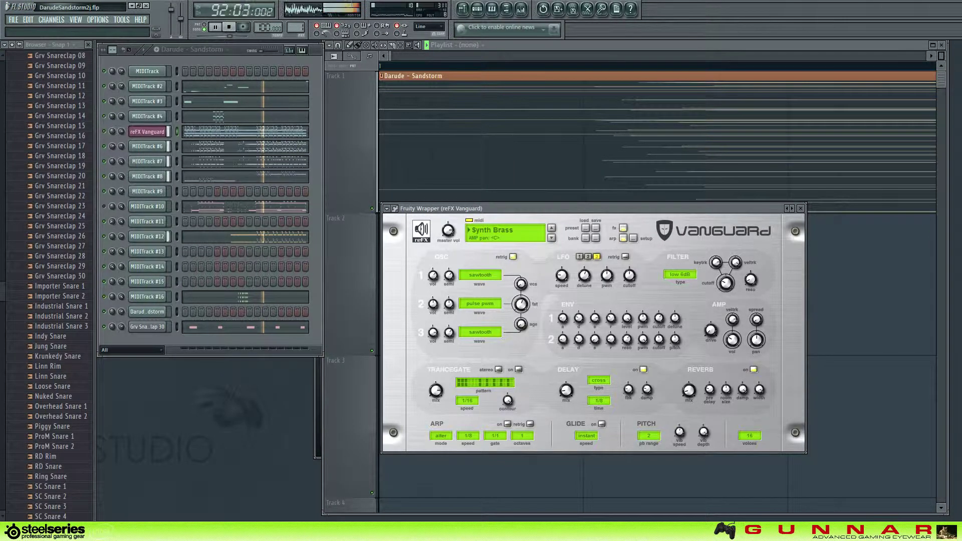
{"action": "key", "text": "ctrl+n"}
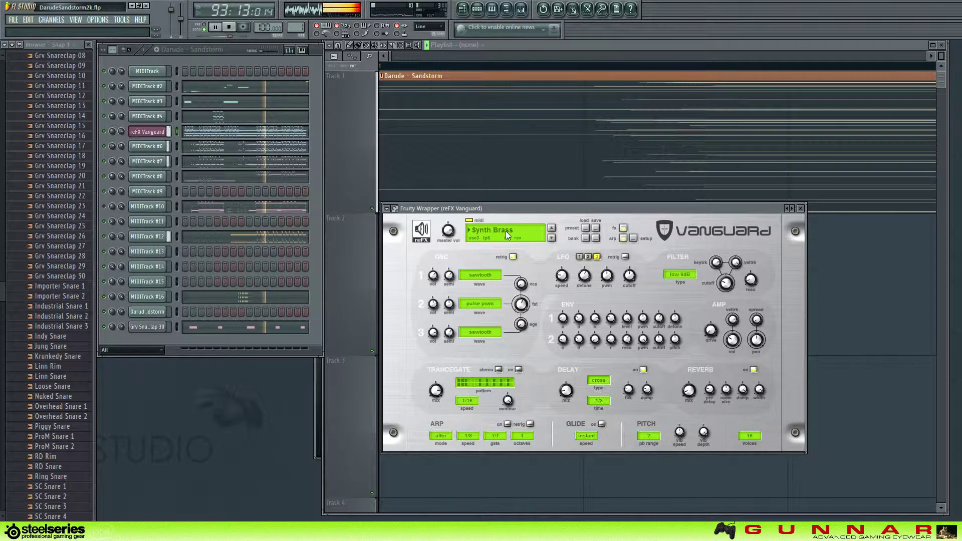
Step: Try the Vanguard presets Suspenceful (Drone), Stutterer (mw), Bassline 1 and Butt Ugly Lead on the melody
{"action": "left_click", "coordinate": [790, 297]}
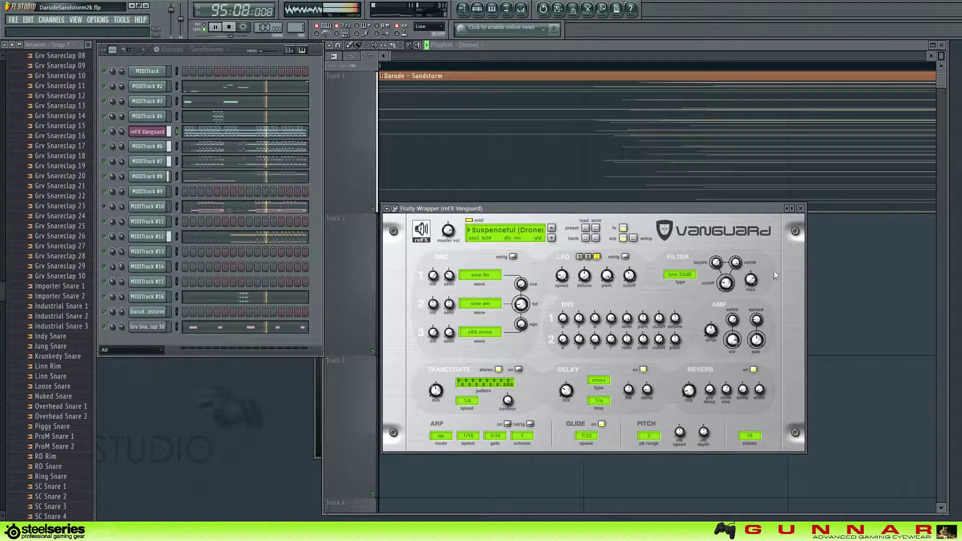
{"action": "left_click", "coordinate": [784, 278]}
{"action": "left_click", "coordinate": [504, 229]}
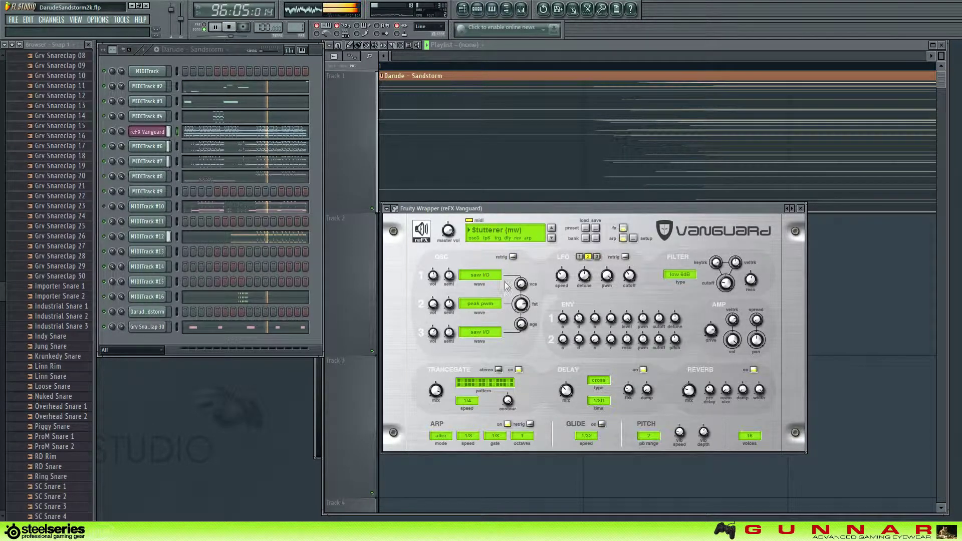
{"action": "left_click", "coordinate": [502, 324]}
{"action": "left_click", "coordinate": [520, 294]}
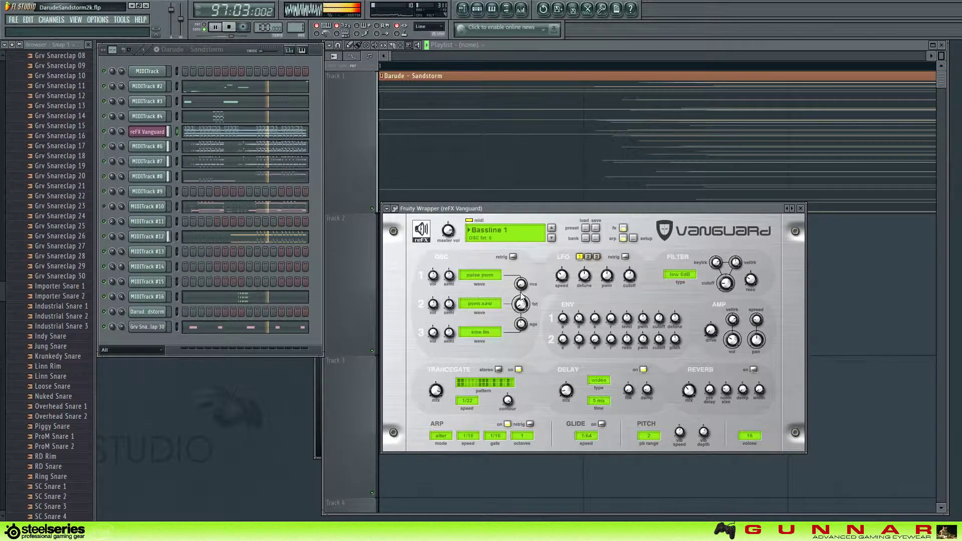
{"action": "left_click", "coordinate": [506, 245]}
{"action": "left_click", "coordinate": [522, 354]}
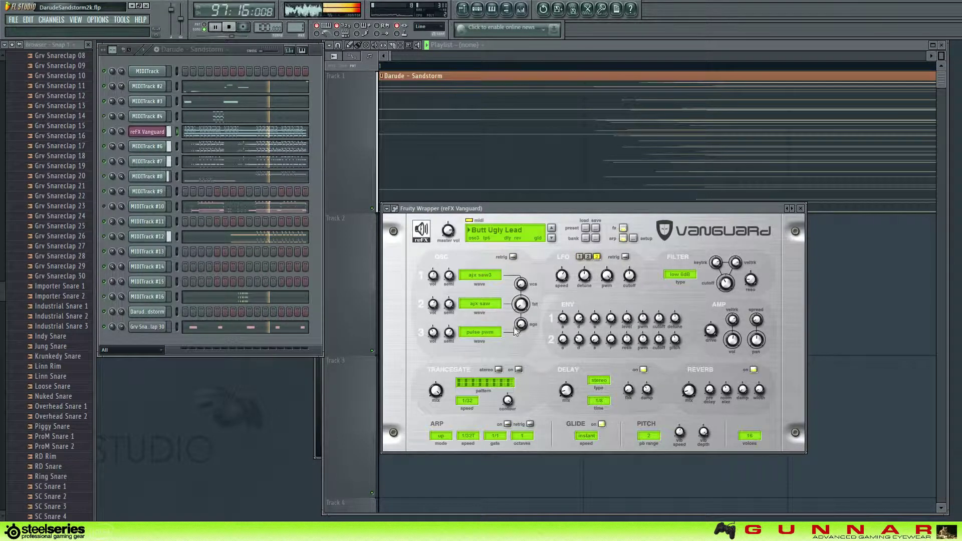
Step: Step through the Vanguard presets Greasy (mw), Junkyard Drummers and Ringed Pad, ending on Race to the Stars
{"action": "left_click", "coordinate": [503, 236]}
{"action": "left_click", "coordinate": [522, 278]}
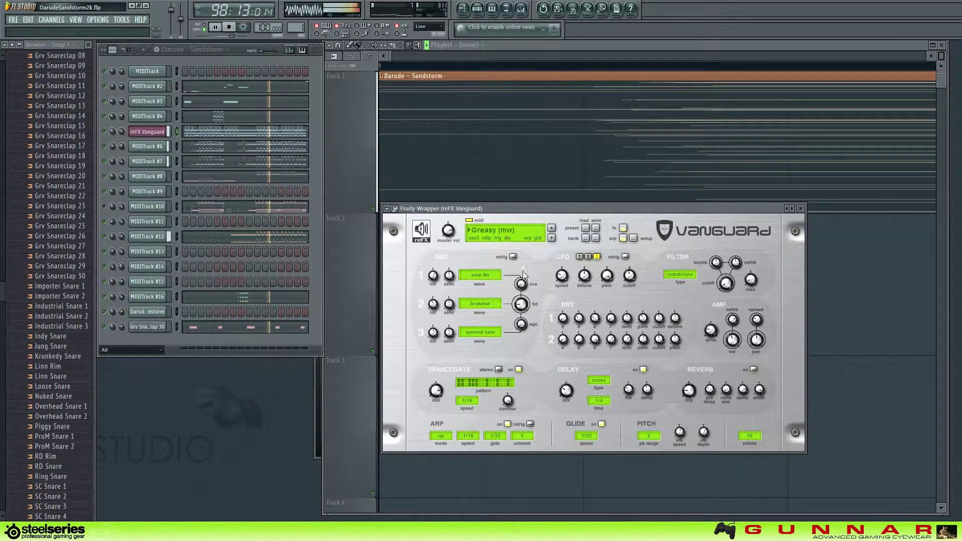
{"action": "left_click", "coordinate": [505, 229]}
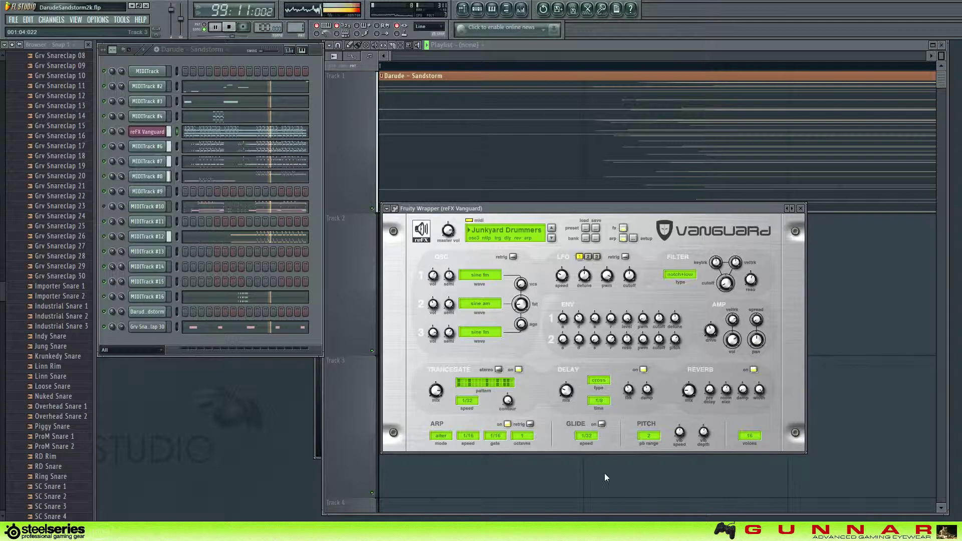
{"action": "left_click", "coordinate": [605, 474]}
{"action": "left_click", "coordinate": [513, 233]}
{"action": "left_click", "coordinate": [689, 484]}
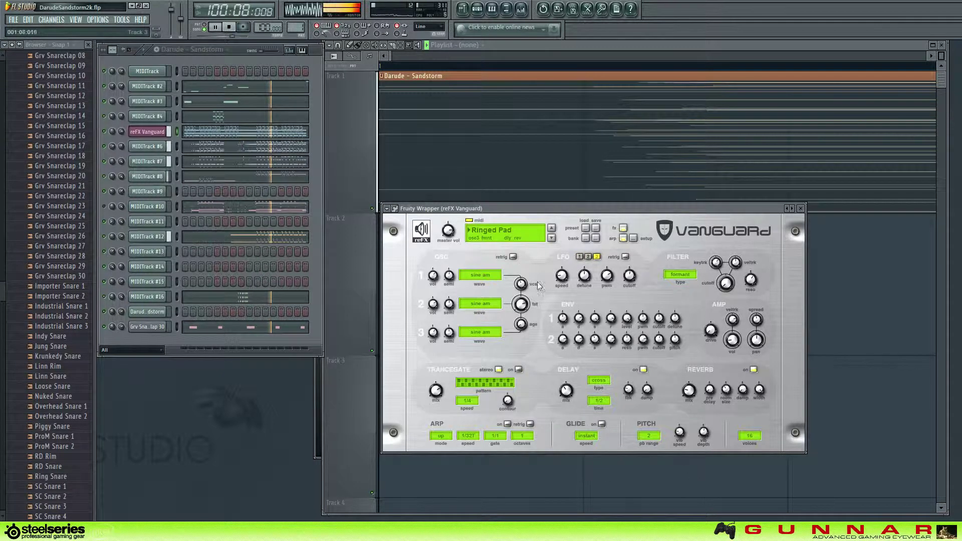
{"action": "left_click", "coordinate": [704, 454]}
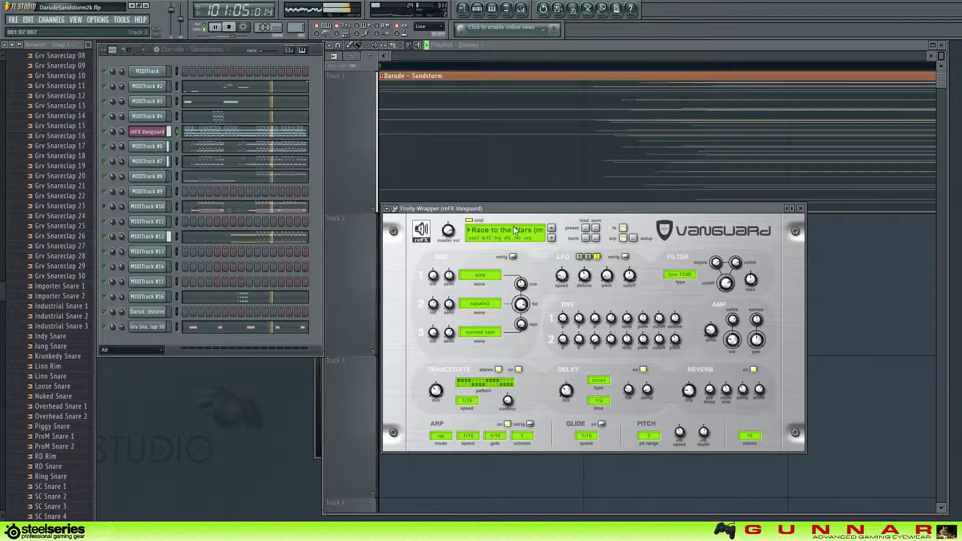